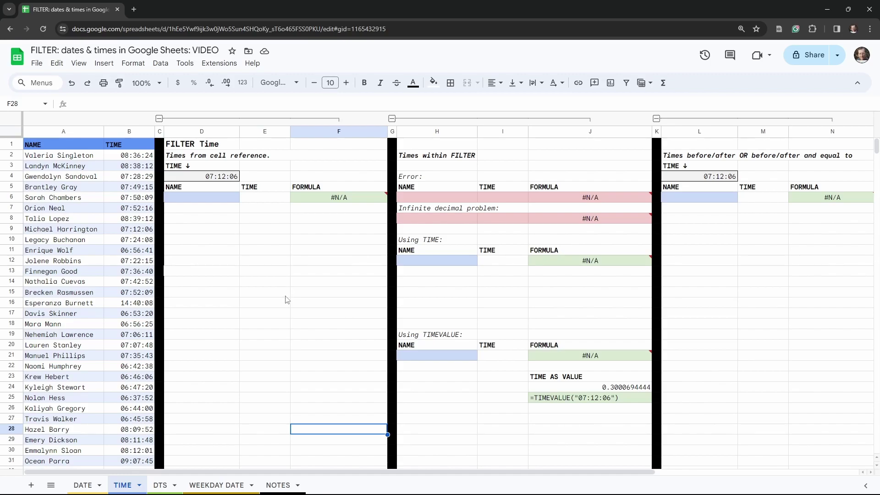
- Start a FILTER formula in D6 with A2:B94 as the range, checking that it covers the whole name and time list
click(221, 242)
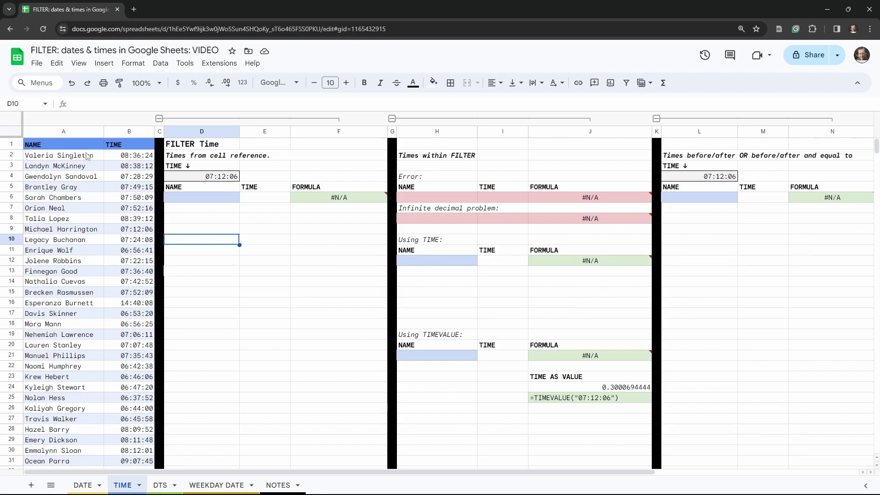
click(219, 198)
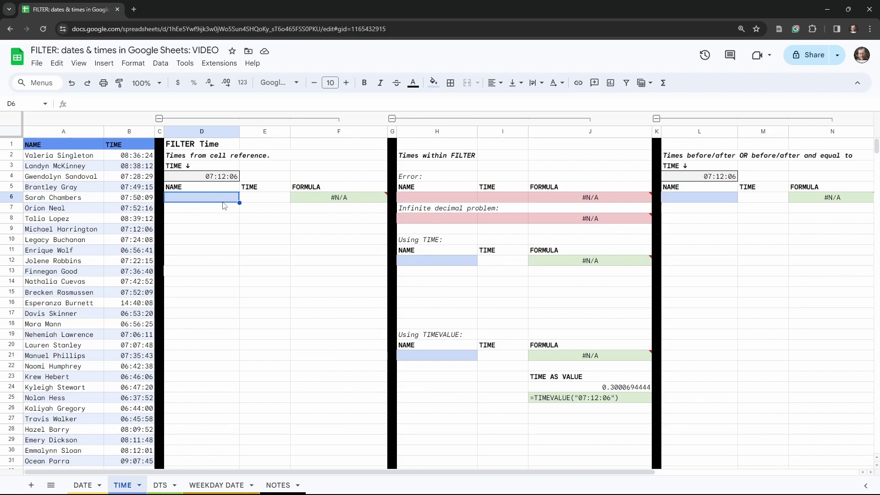
text(=)
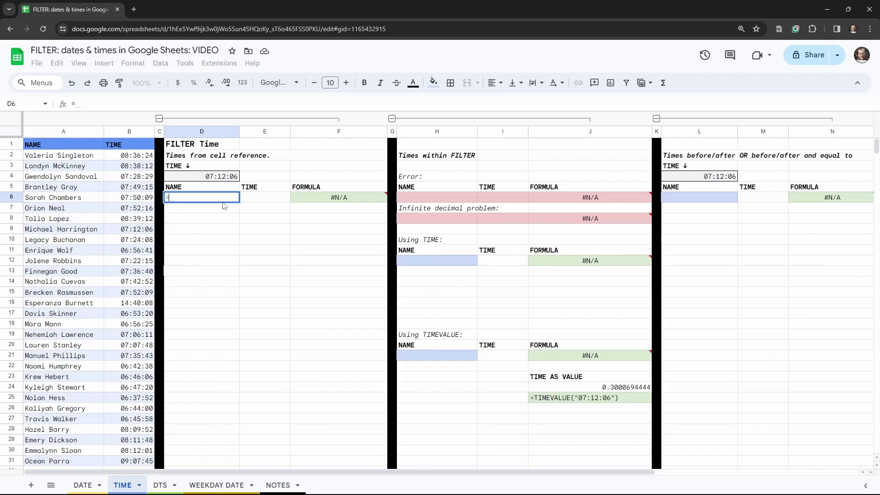
text(FILTER(a2)
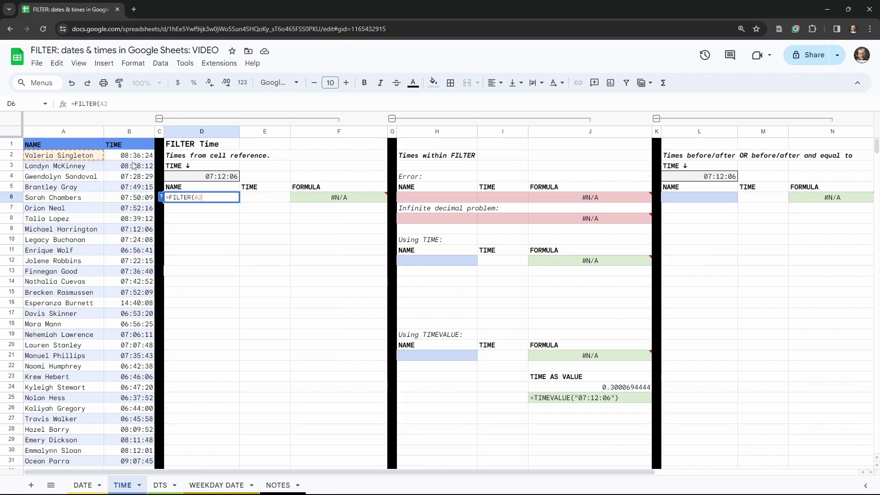
text(:)
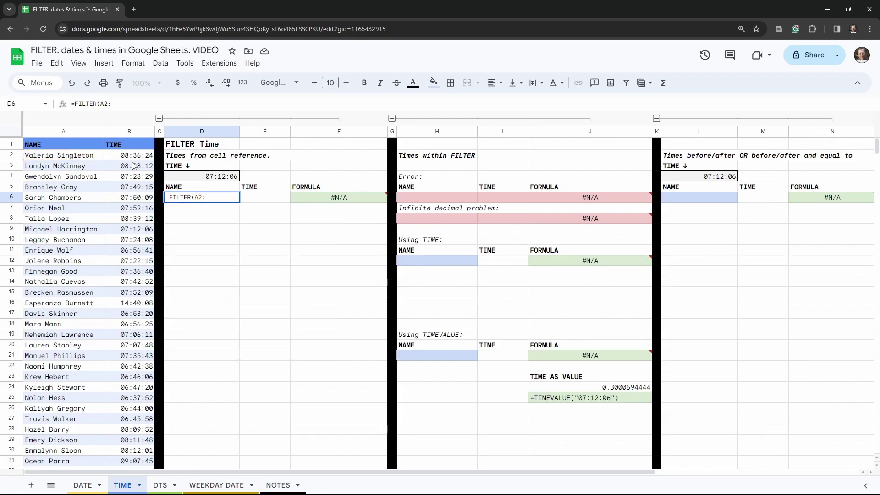
text(B94)
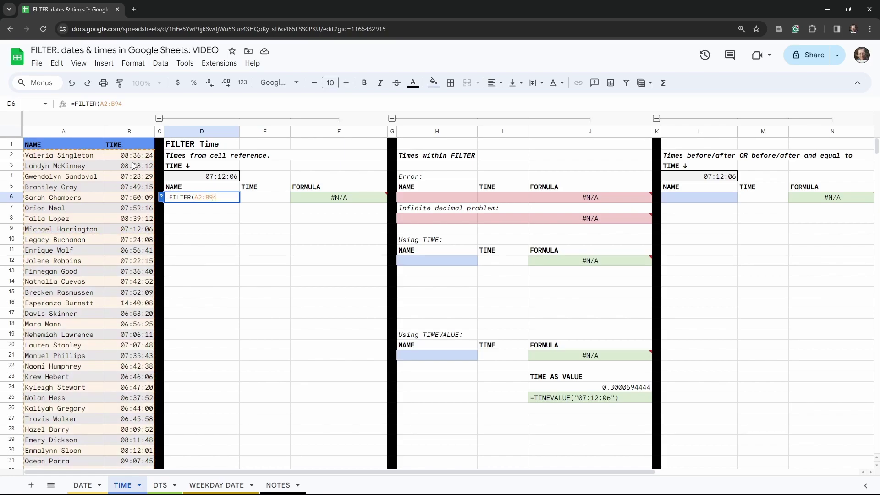
text(,)
scroll(119, 220, down, 15)
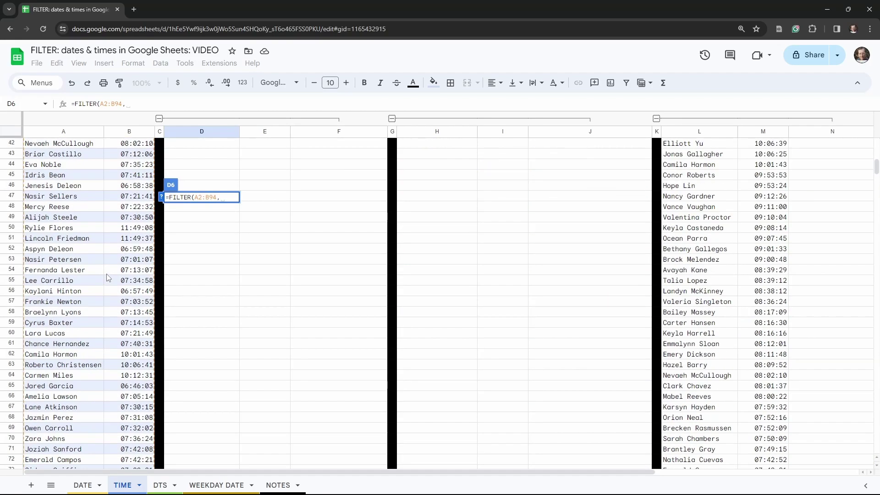
scroll(110, 289, down, 5)
scroll(190, 237, up, 15)
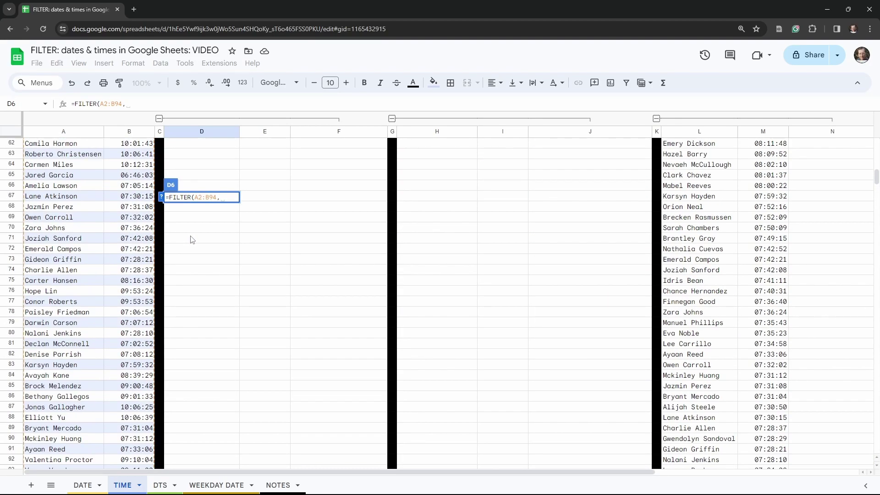
scroll(192, 239, up, 6)
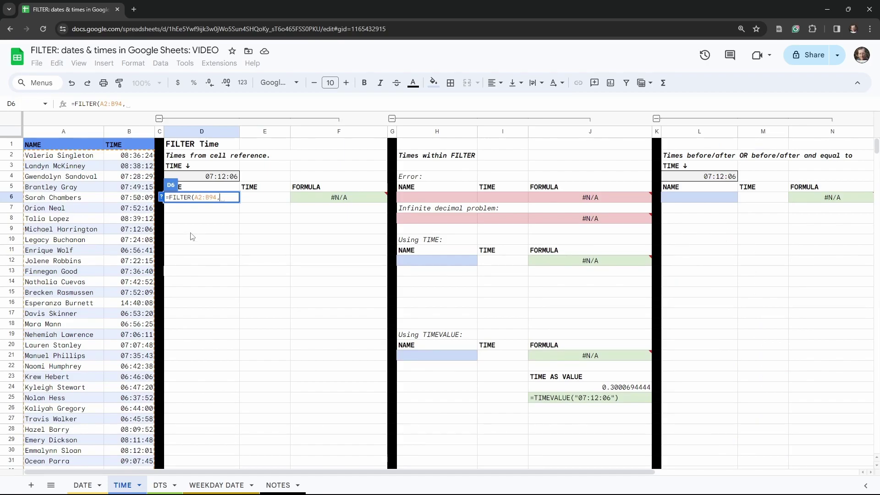
- Complete the D6 FILTER formula with the condition B2:B94 = D4
click(161, 197)
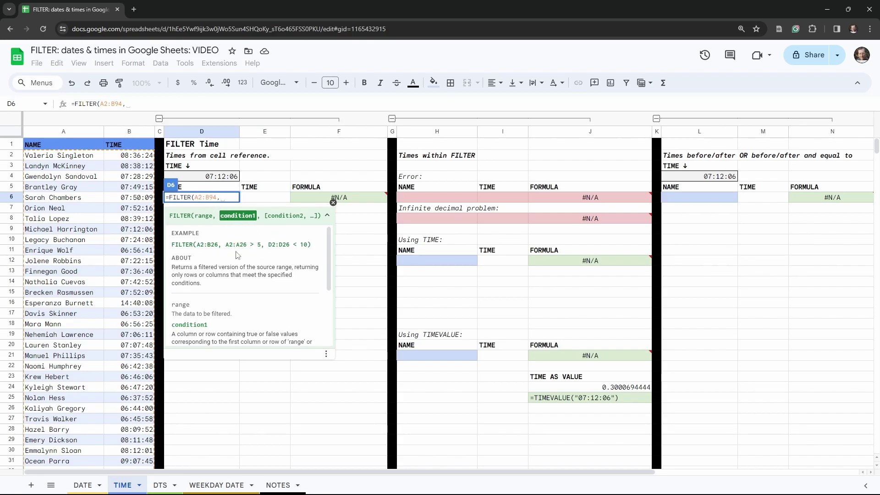
text(B2:B)
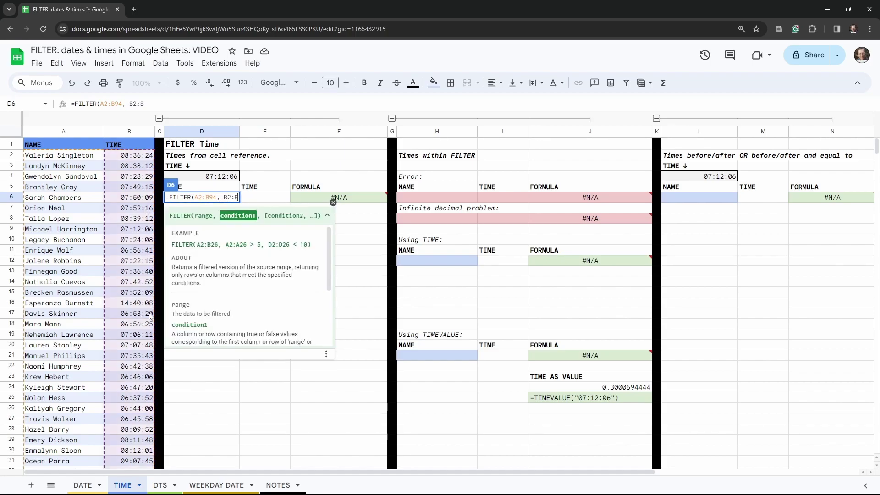
text(94 =)
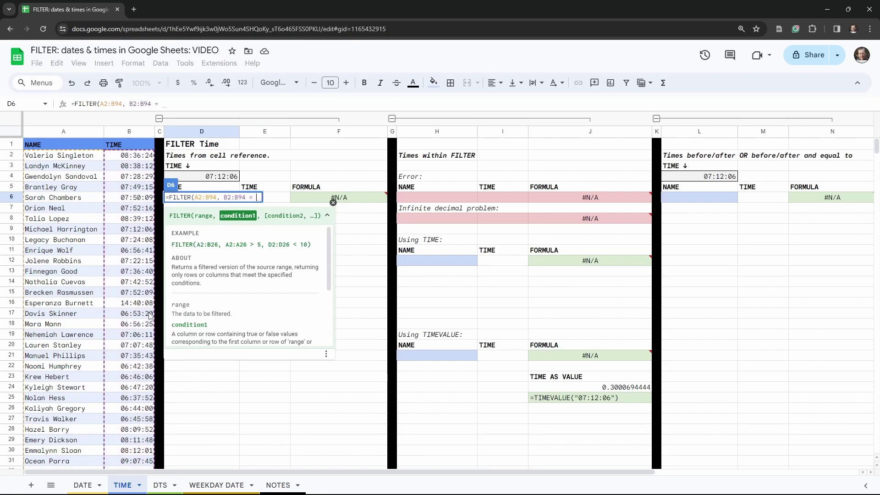
click(208, 177)
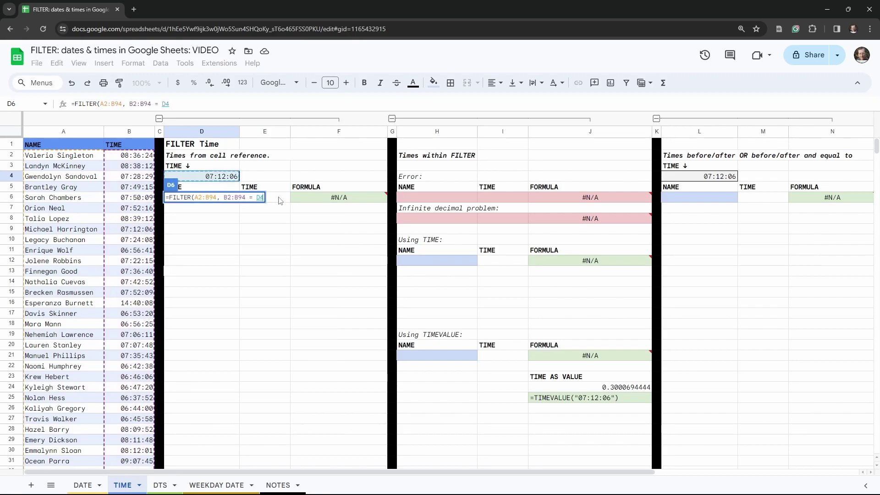
key(Tab)
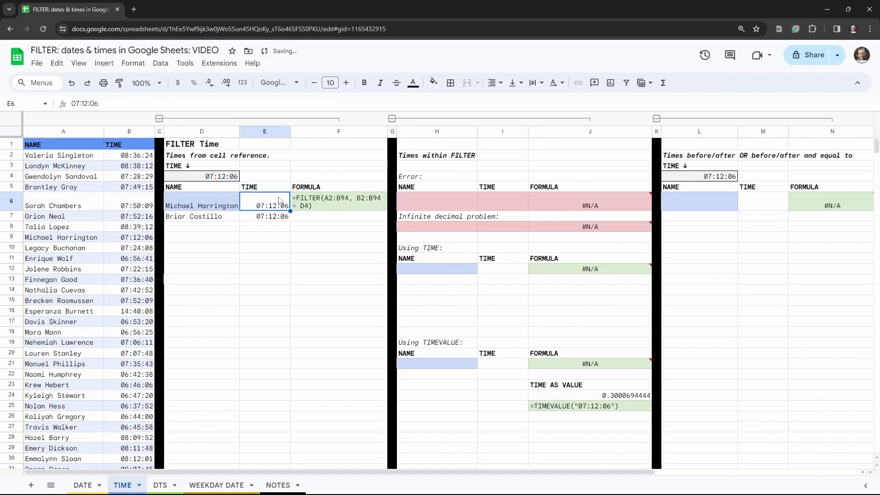
- Compare the filtered results in D6:E7 with the source list, starting with the matching row A9:B9
key(Left)
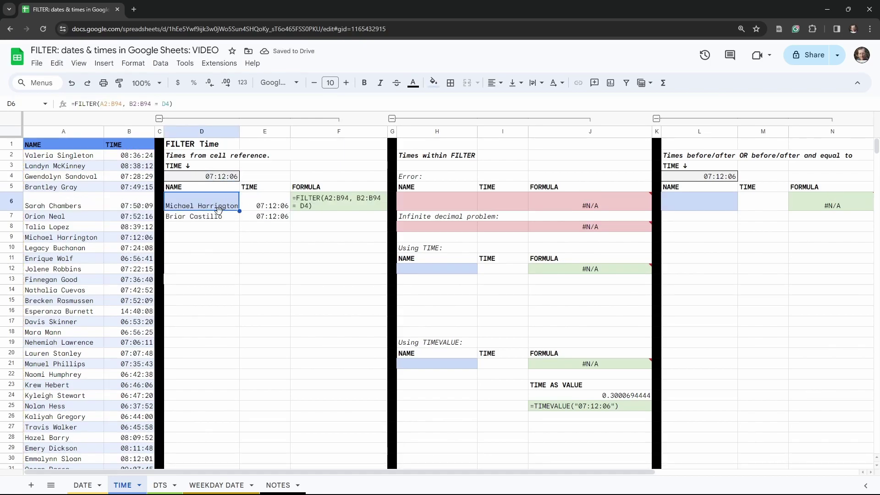
click(196, 218)
click(77, 239)
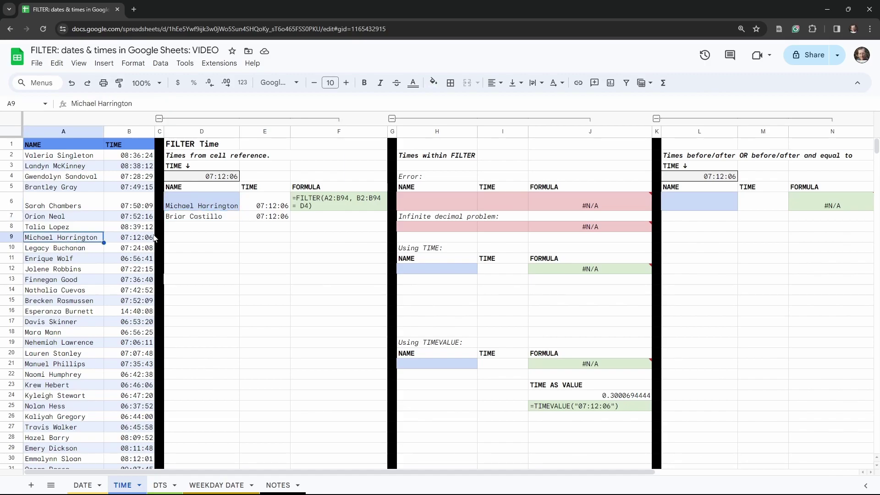
shift+click(142, 239)
scroll(125, 271, down, 6)
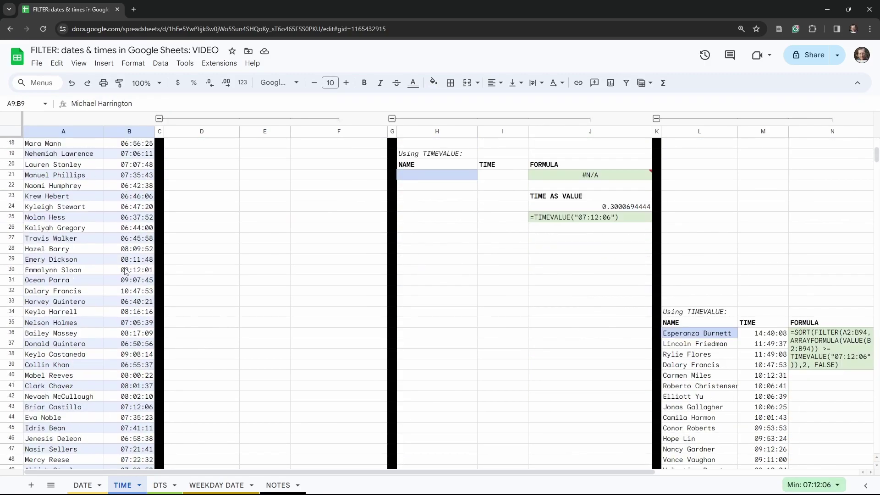
scroll(126, 271, down, 10)
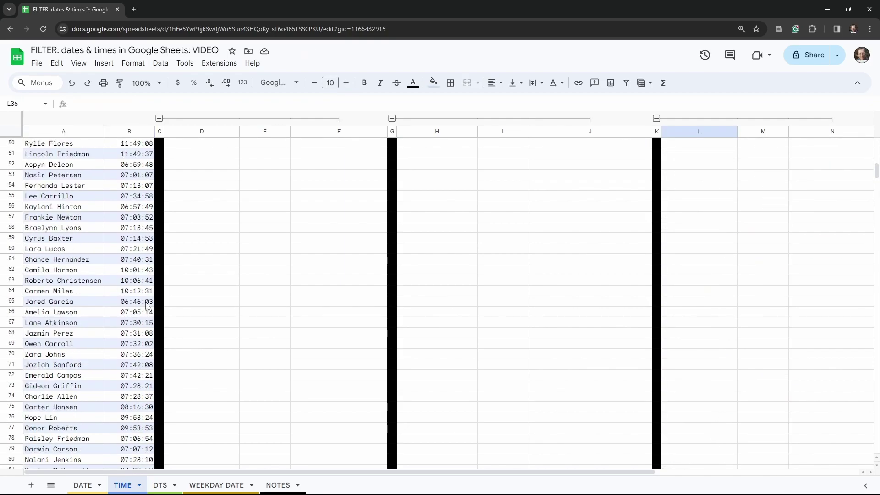
- Search the sheet for the second filtered person's first name to check the matching time in the source list
key(ctrl+f)
text(BRIAR)
scroll(110, 257, up, 2)
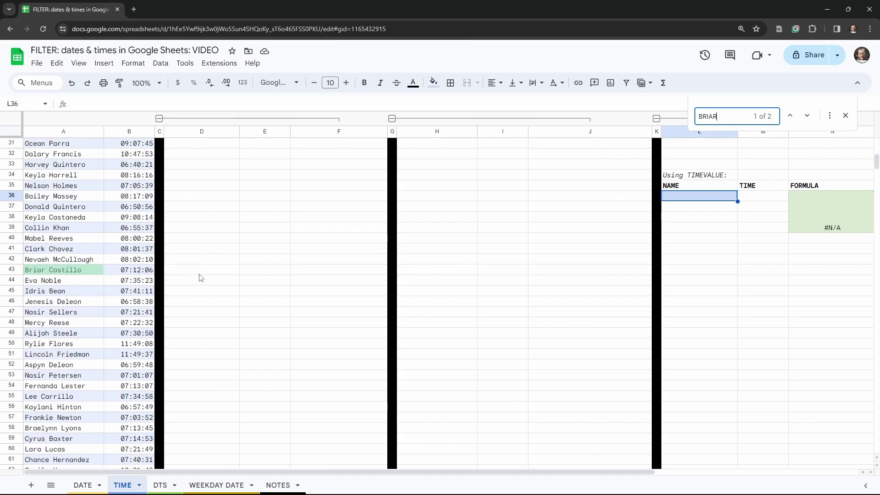
scroll(190, 276, up, 10)
click(206, 219)
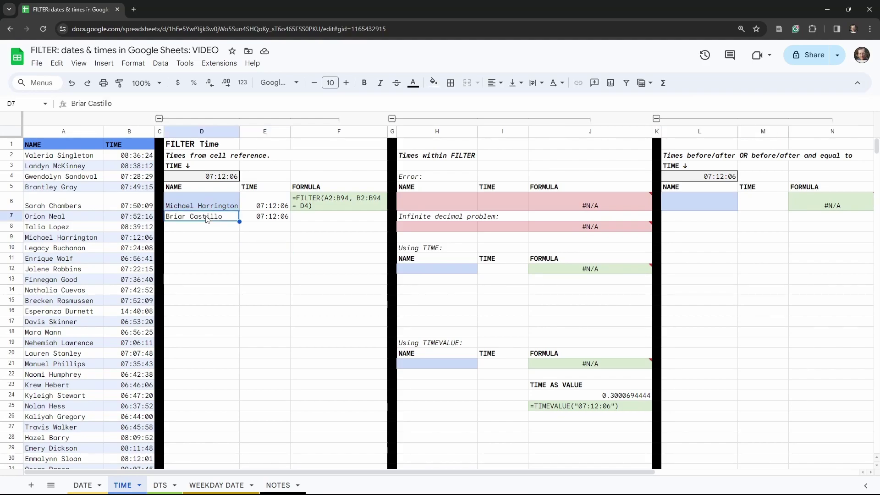
- Copy the FILTER formula text from D6 into H6 under the Error heading, keeping its references unchanged
click(211, 206)
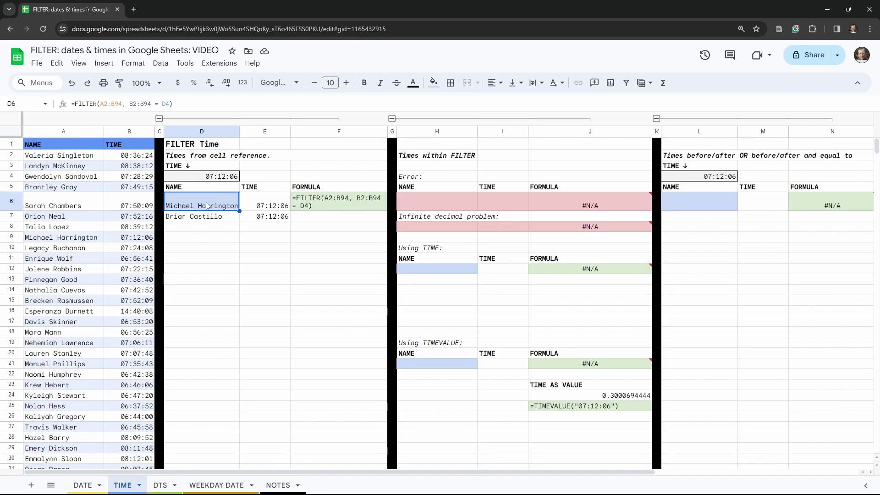
click(186, 104)
drag(185, 104, 39, 101)
key(ctrl+c)
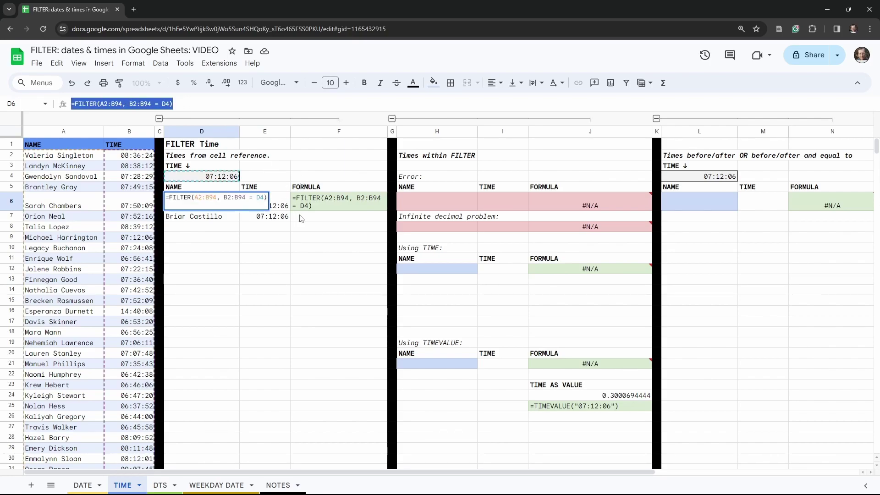
key(Escape)
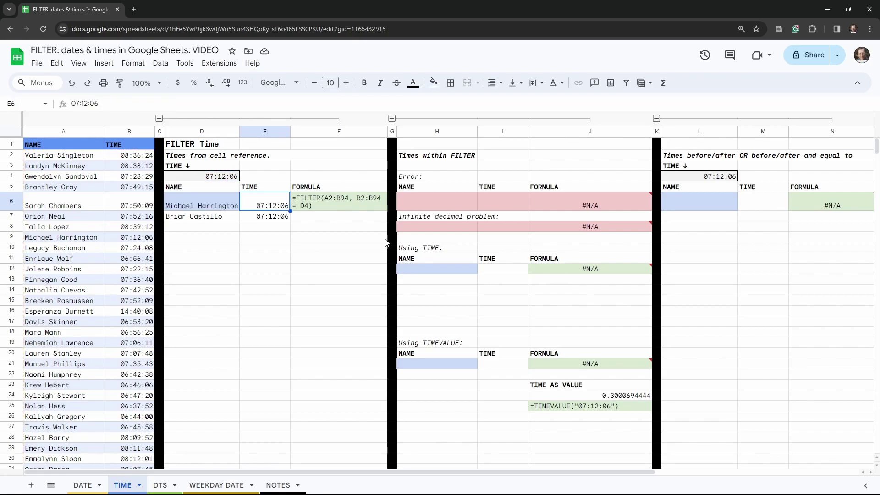
click(420, 206)
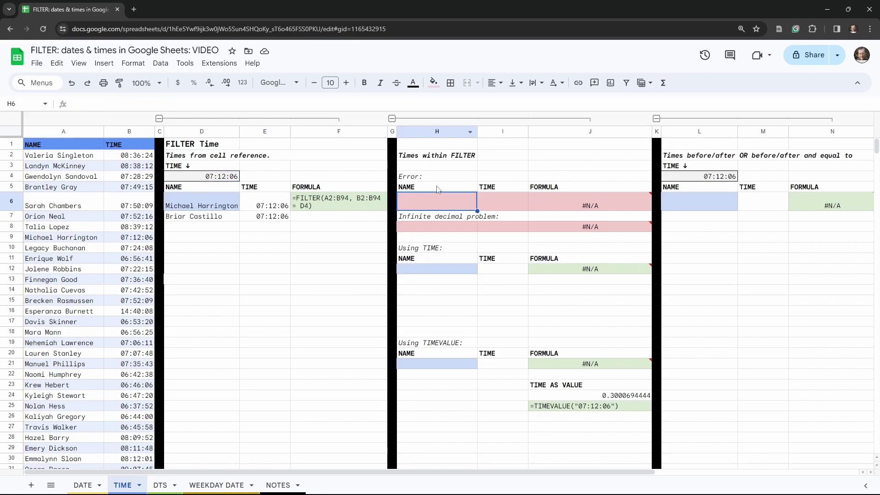
click(216, 101)
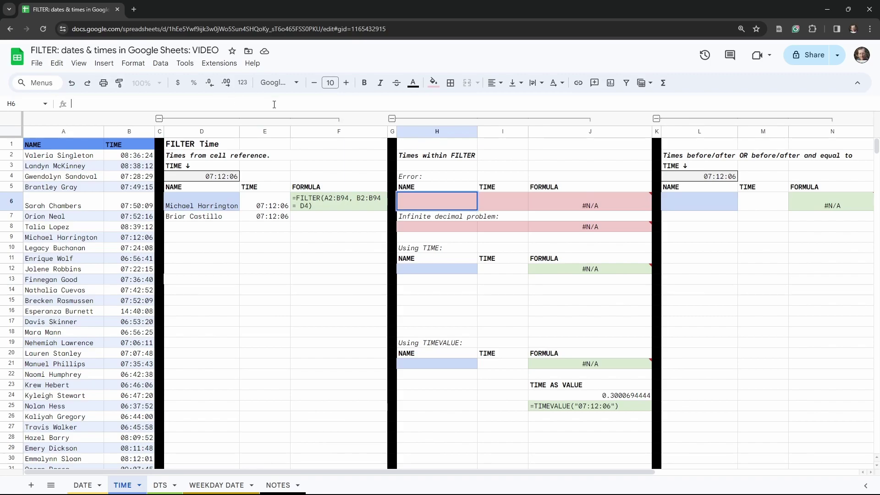
key(ctrl+v)
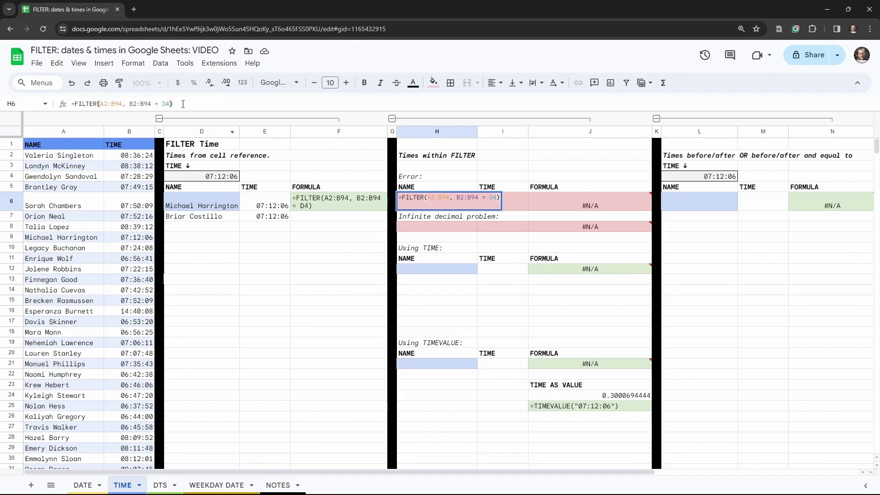
- Replace D4 in the H6 FILTER condition with the quoted time "07:12:06"
drag(170, 103, 162, 103)
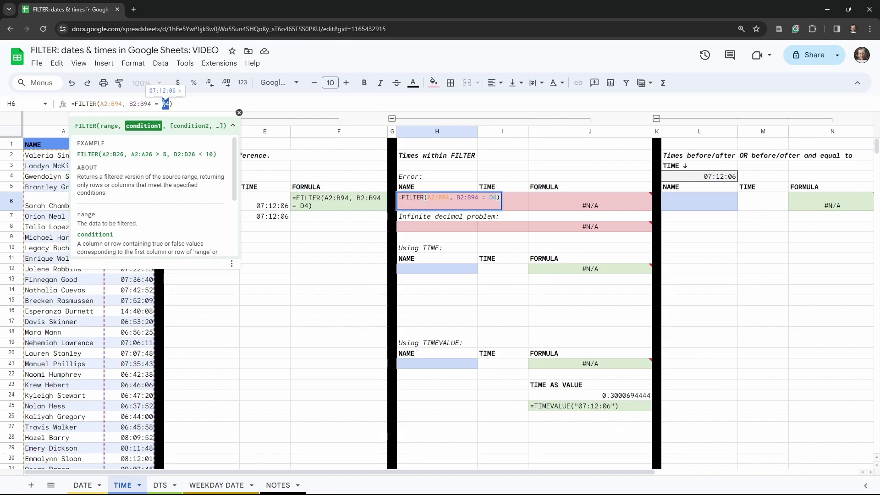
text("")
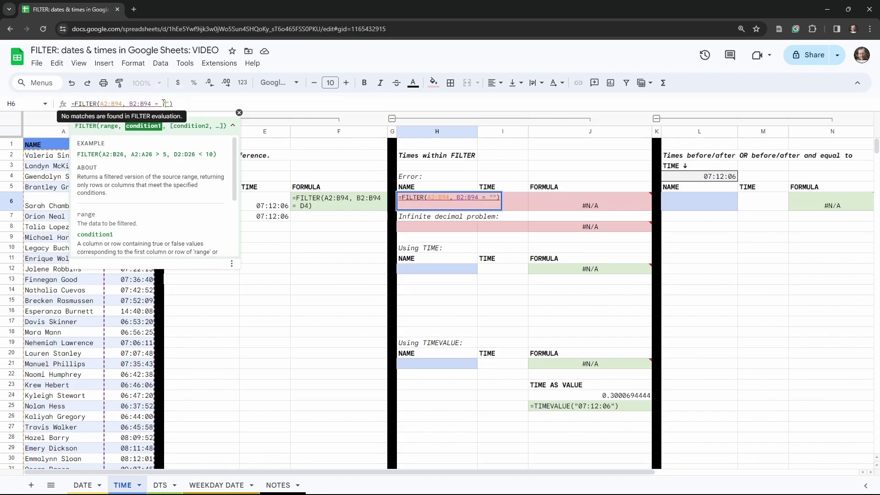
text(07:12:)
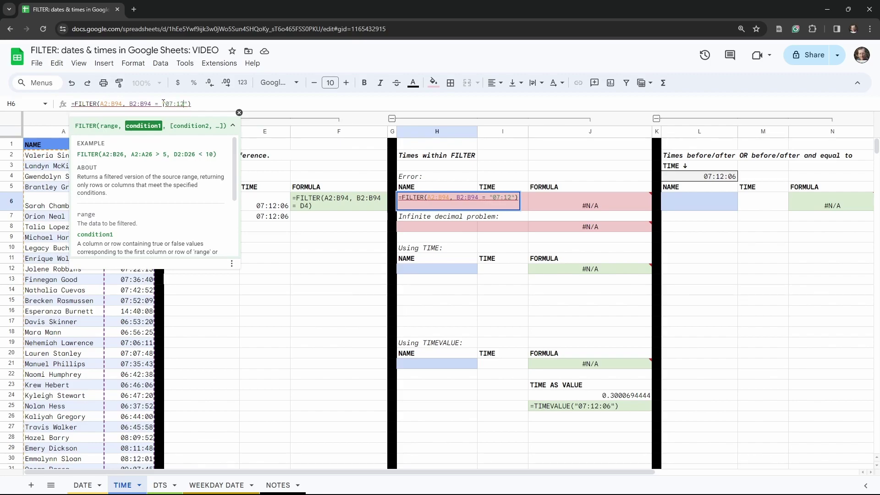
text(06)
key(Tab)
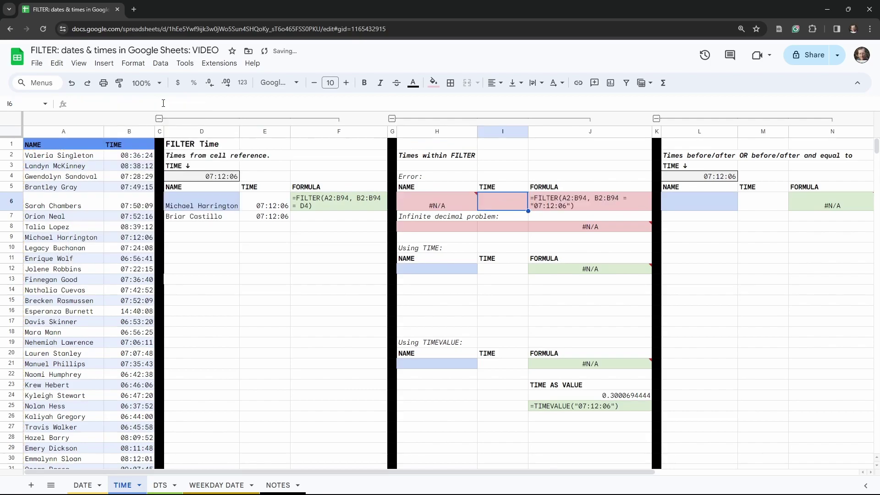
- Inspect the H6 error and compare its formula with the cell-reference version and the time in D4
click(455, 203)
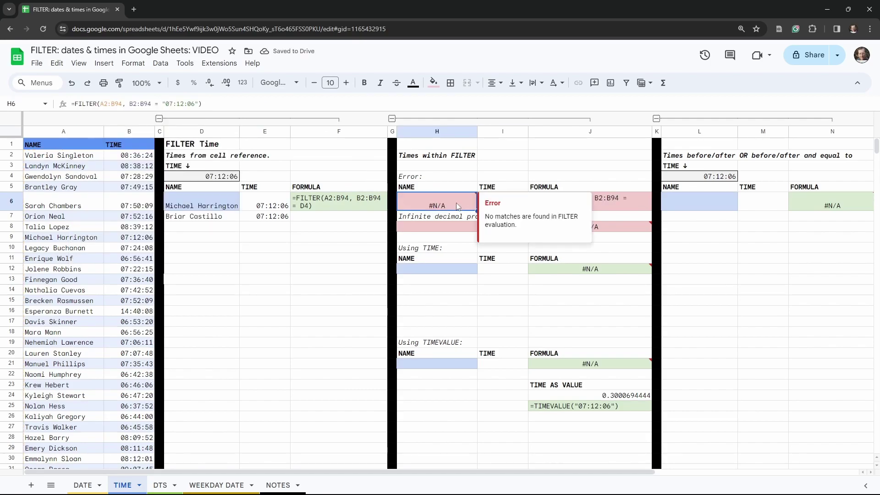
click(336, 205)
click(201, 181)
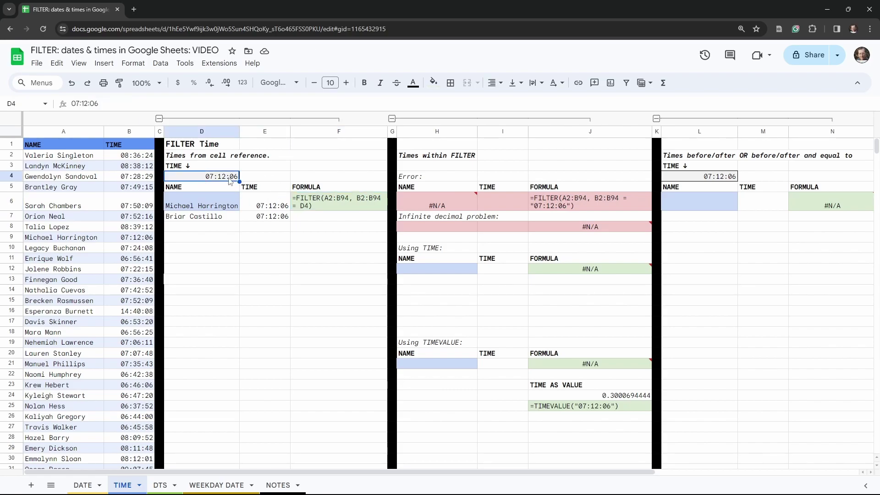
- Remove the quotation marks around 07:12:06 in the H6 FILTER condition and check the resulting cell
click(436, 202)
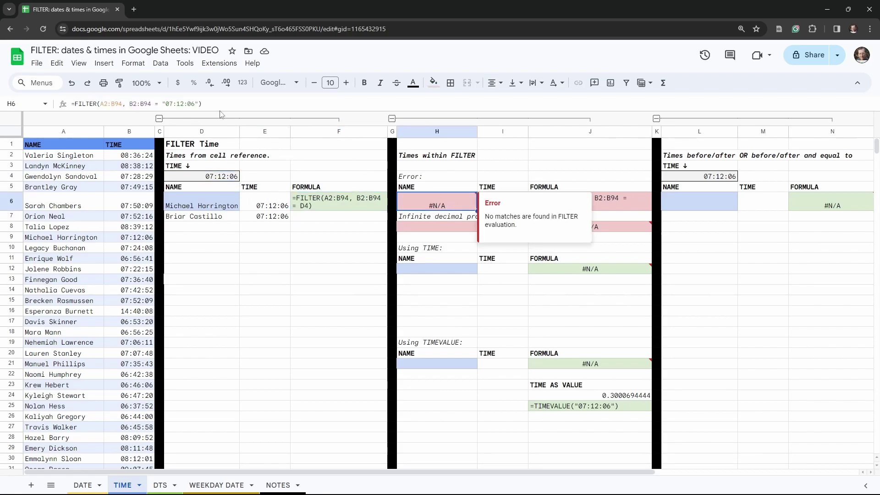
click(163, 104)
key(BackSpace)
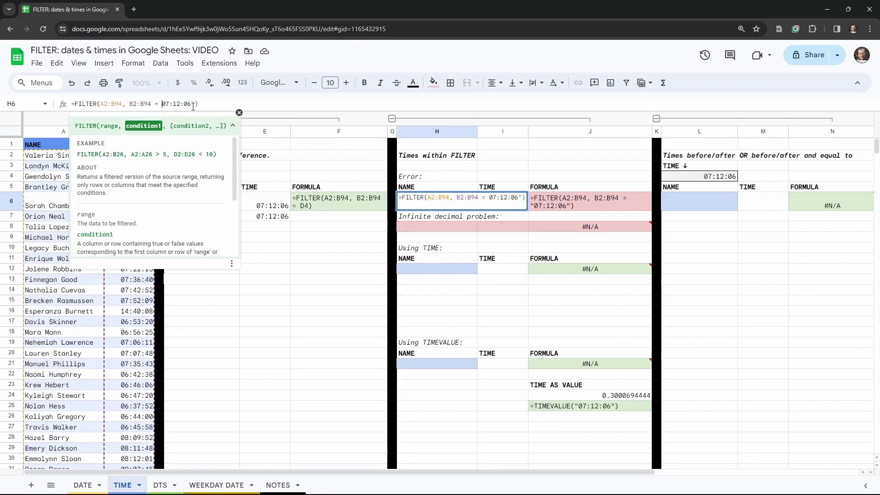
drag(190, 103, 195, 103)
key(BackSpace)
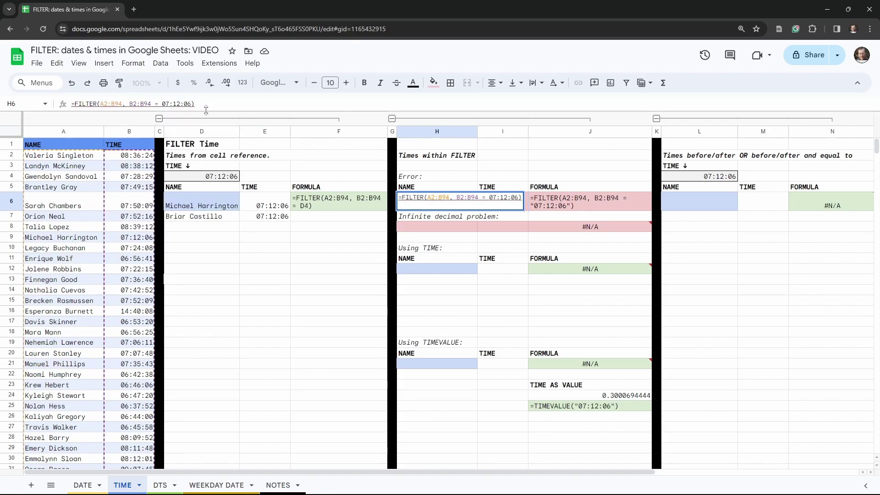
click(203, 105)
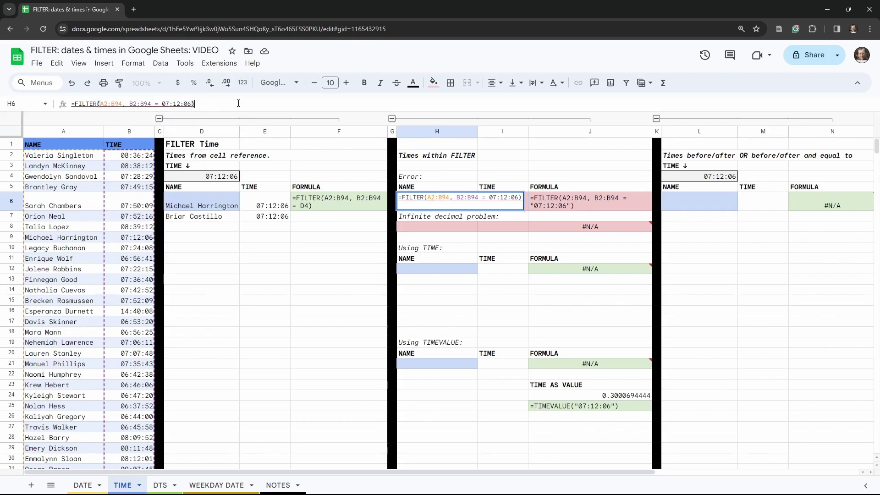
key(Return)
click(441, 202)
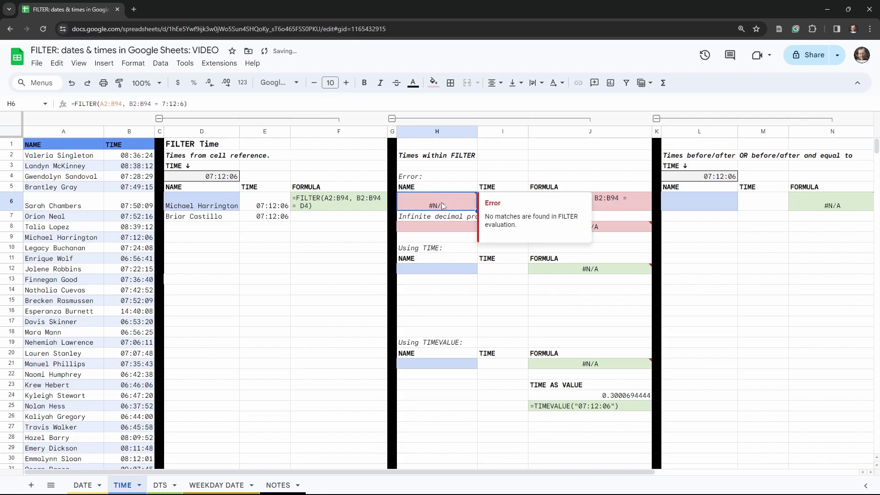
- Enter =TIME(07,12,06) in H8 under the Infinite decimal problem heading
click(450, 229)
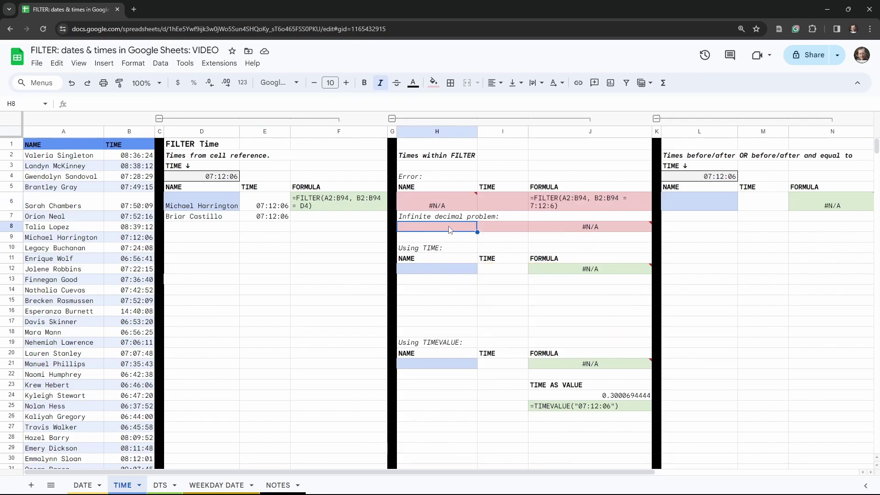
click(451, 238)
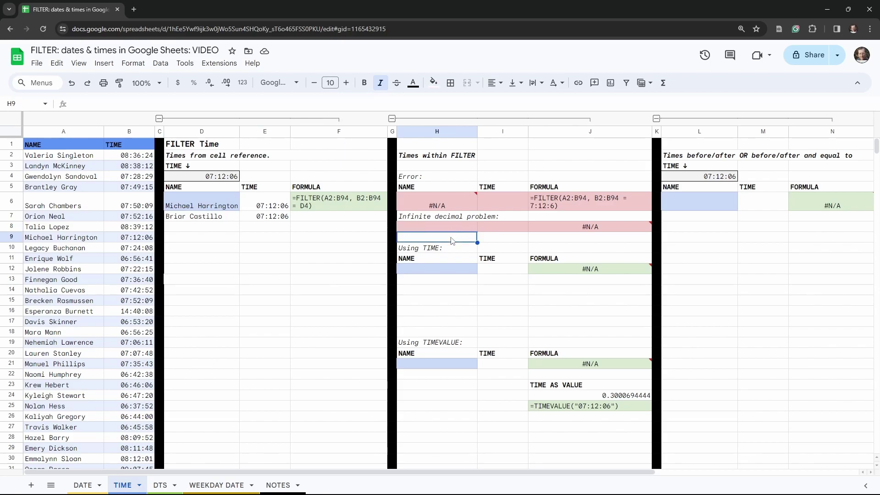
key(Up)
text(=)
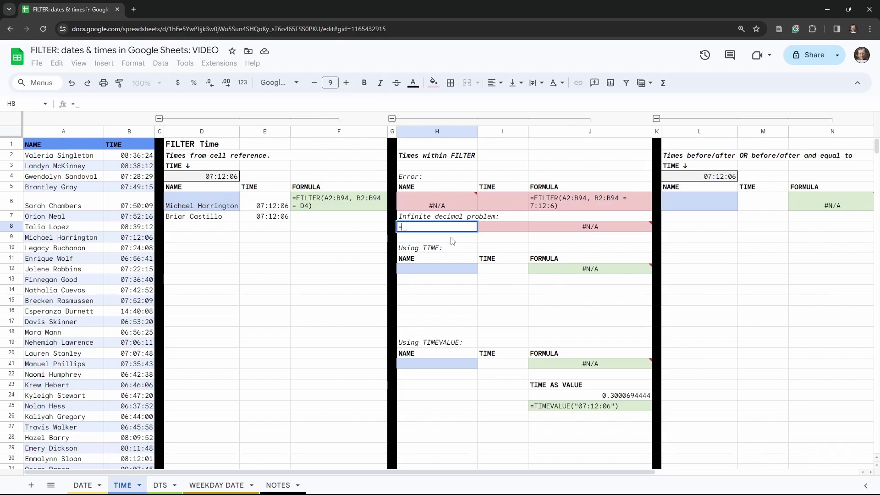
text(TIME()
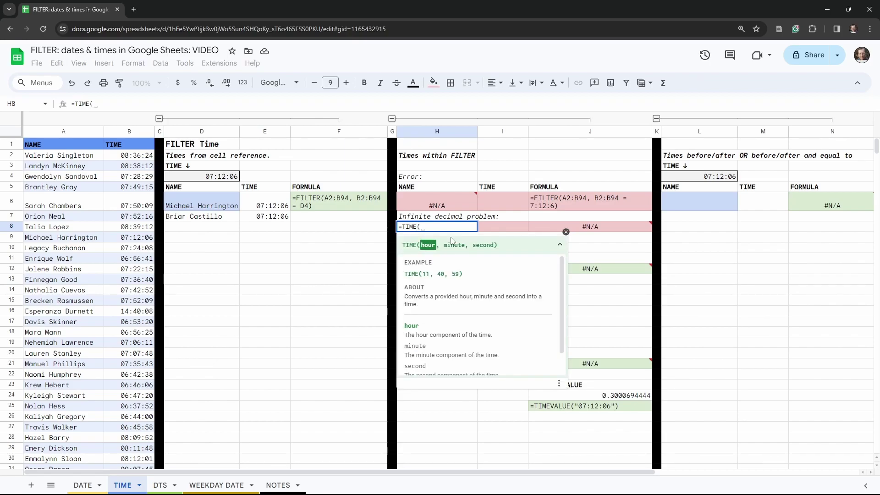
text(07)
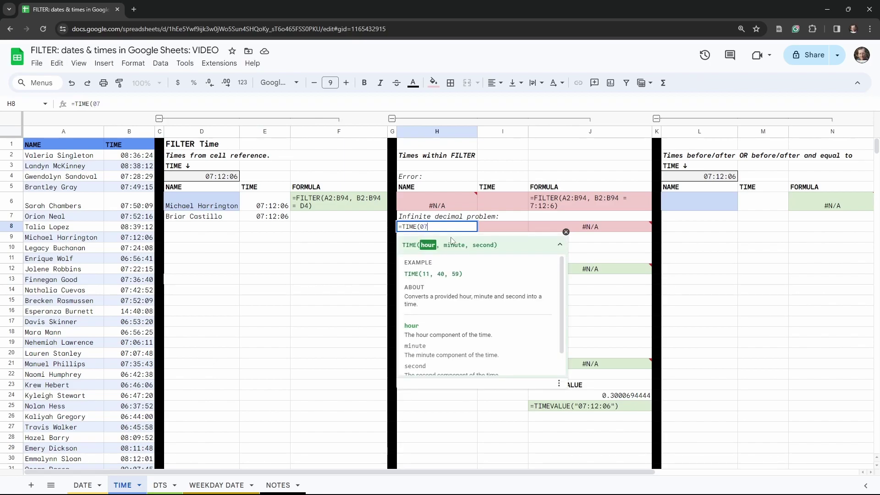
text(,12,)
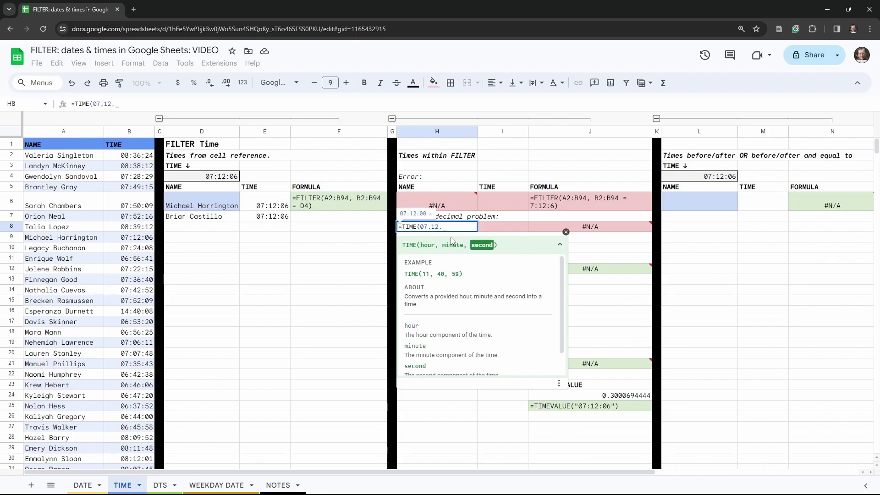
text(06)
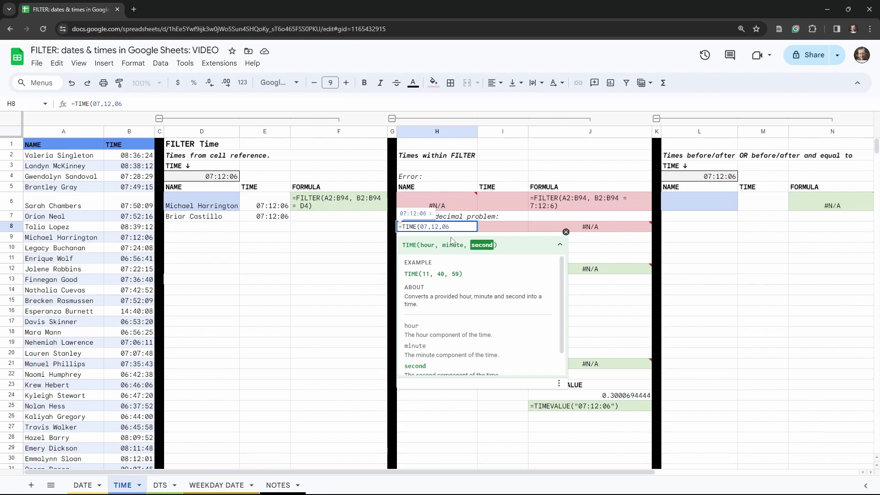
text())
key(Tab)
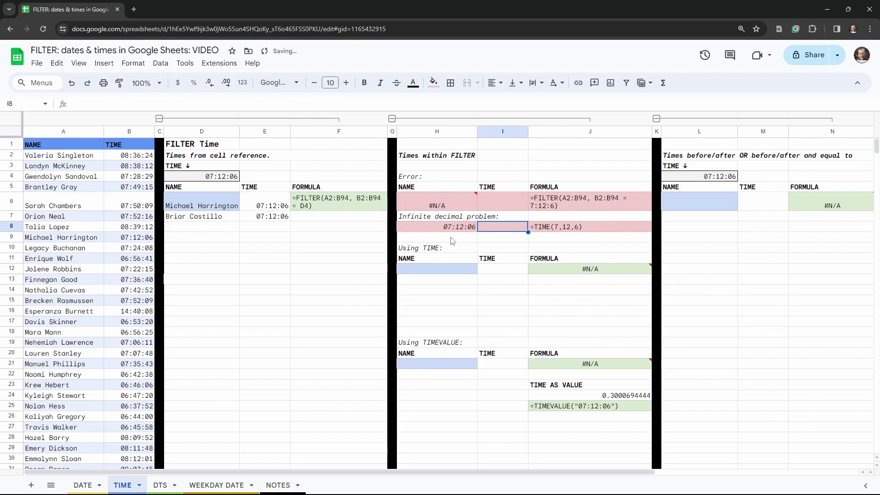
- Wrap the TIME function in H8 in a FILTER of A2:B94 with the condition B2:B94 = TIME(7,12,6)
click(463, 229)
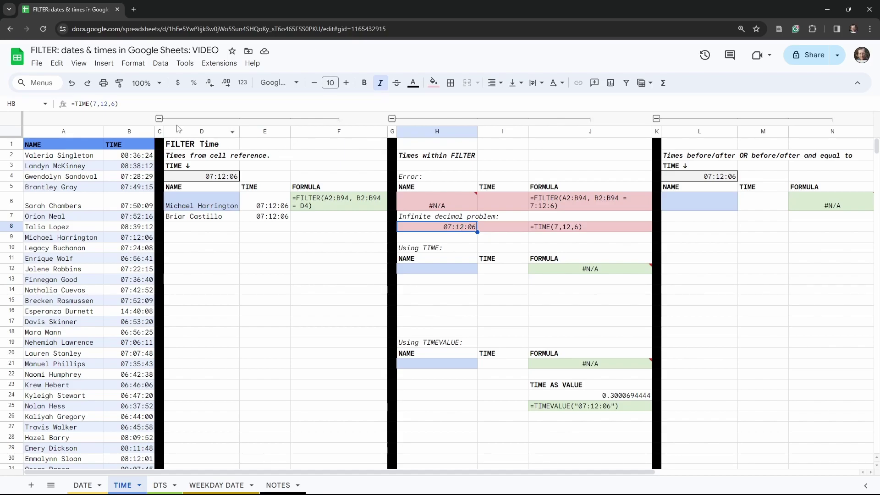
click(74, 103)
text(FILTER()
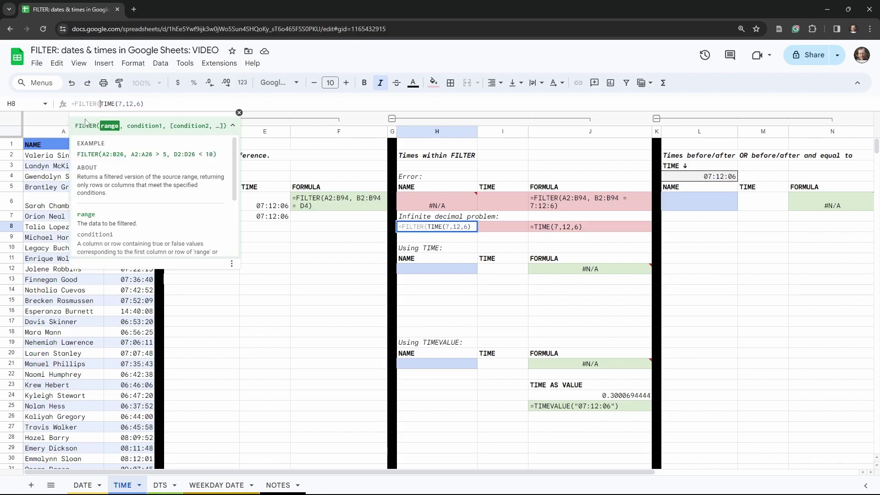
text(A2:)
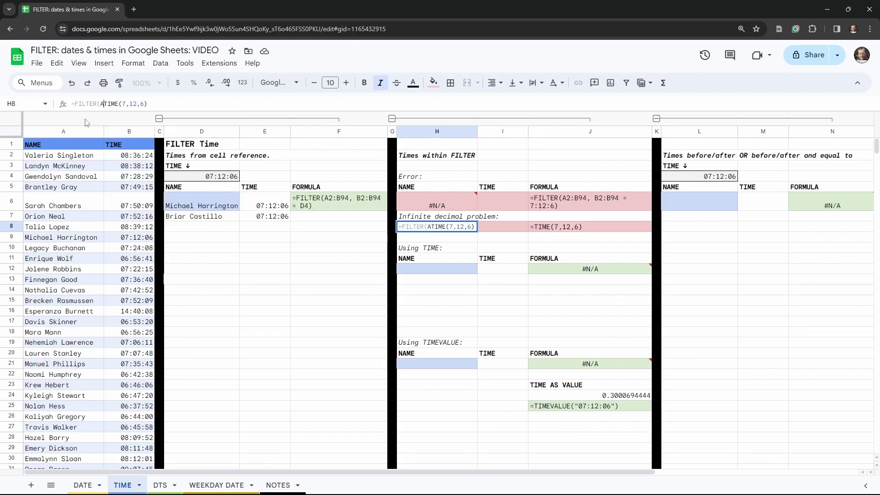
text(B)
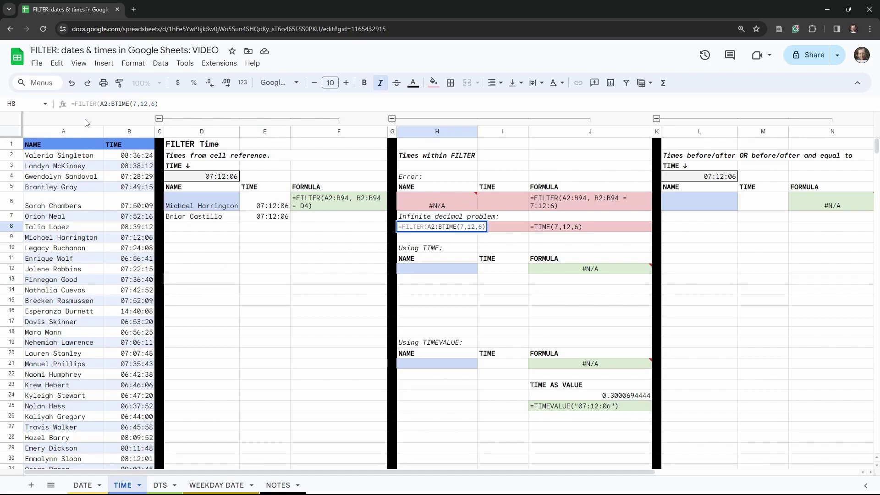
text(94, )
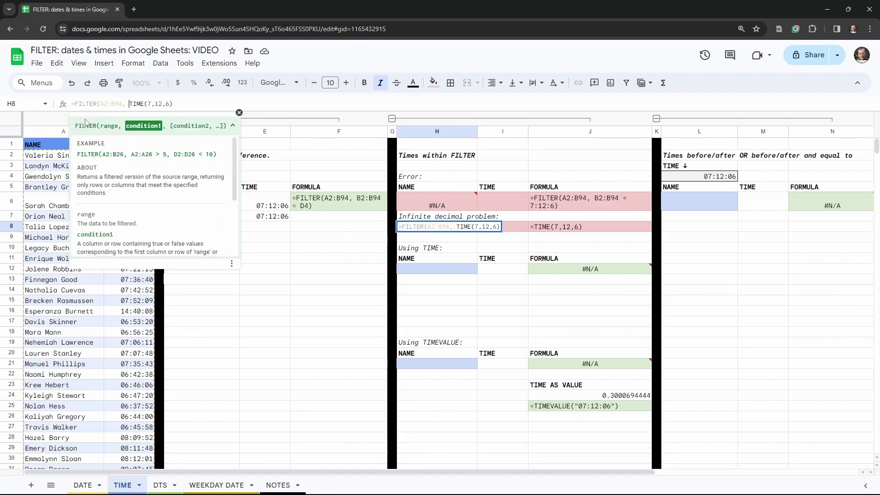
text(B2)
text(:B)
text(94)
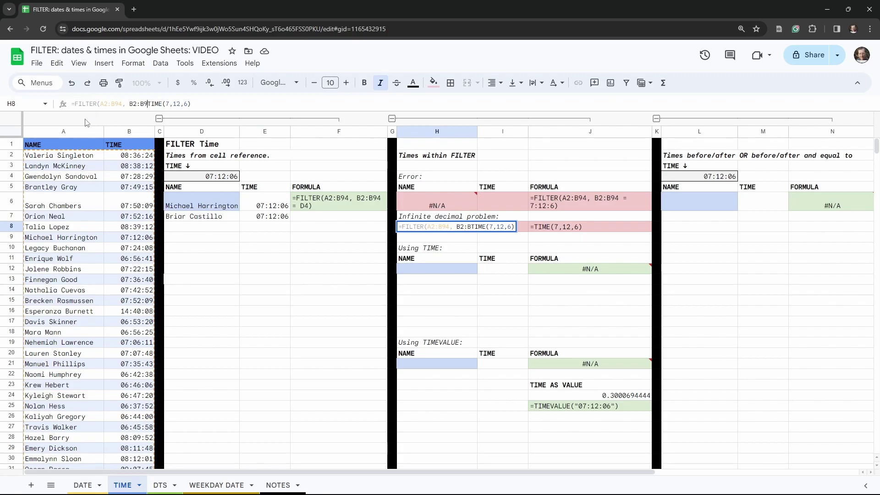
text( = )
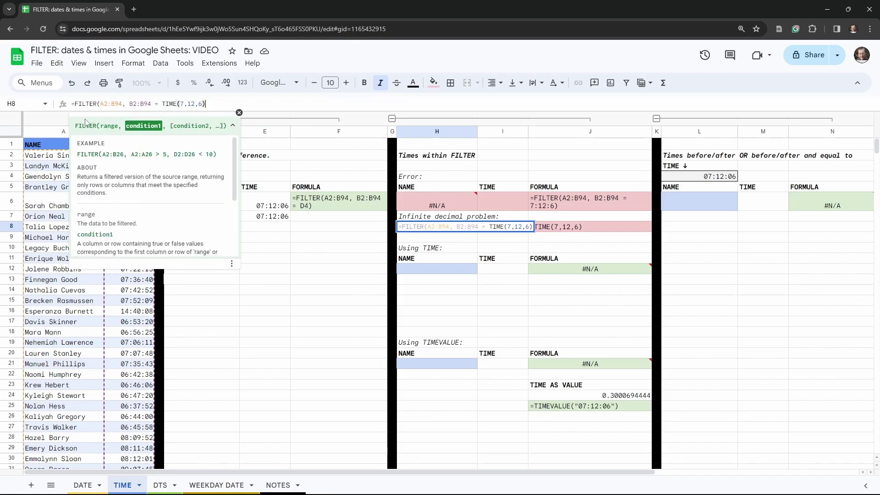
text())
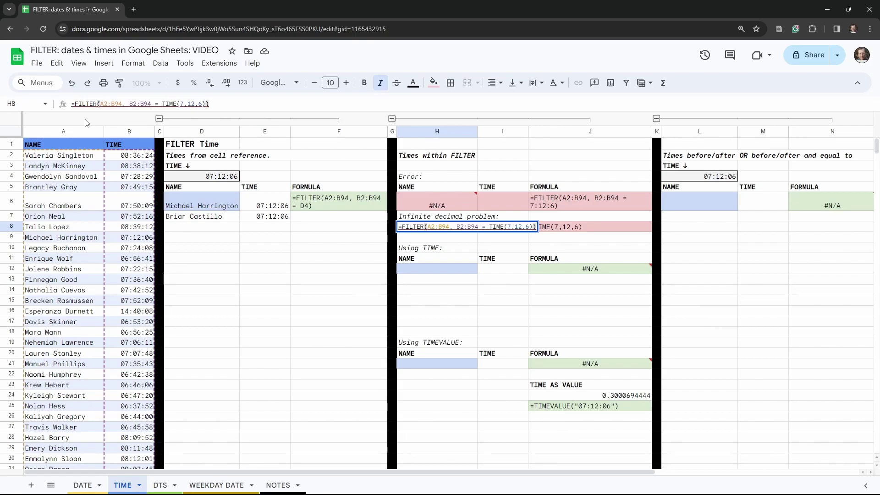
key(Tab)
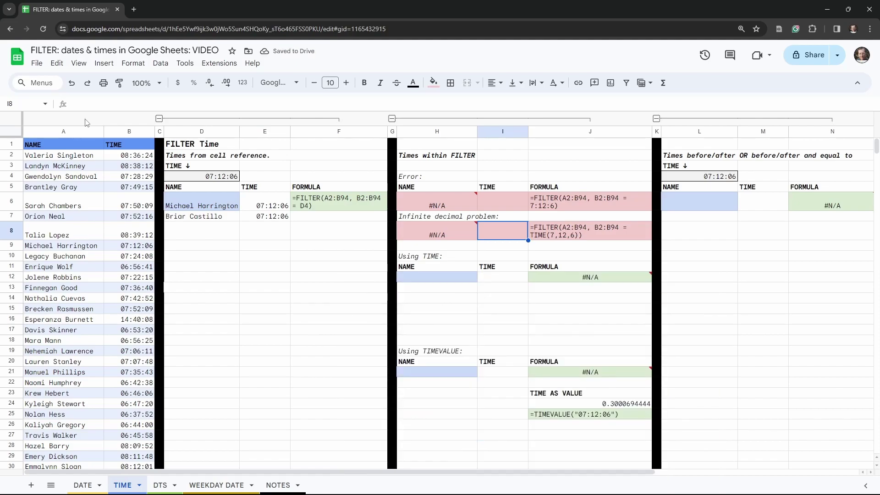
- Convert the time in D4 to its numeric value with a VALUE formula in H9
click(447, 246)
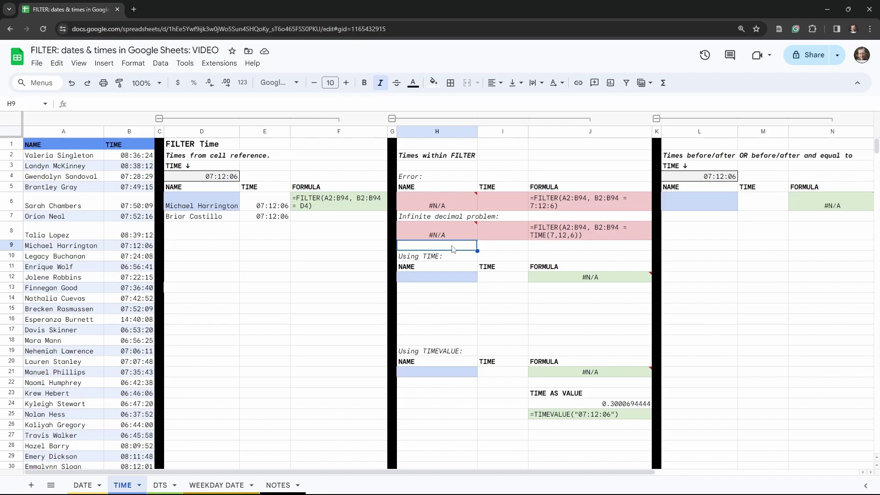
text(=VA;)
key(BackSpace)
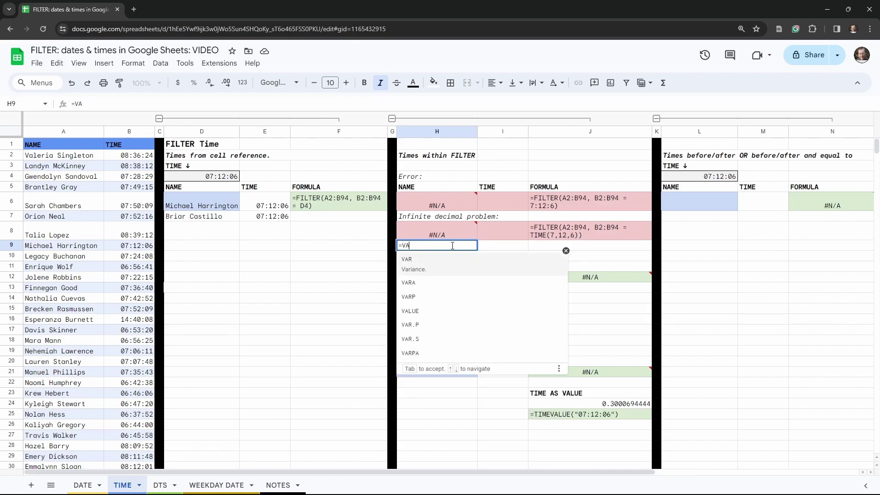
text(LUE()
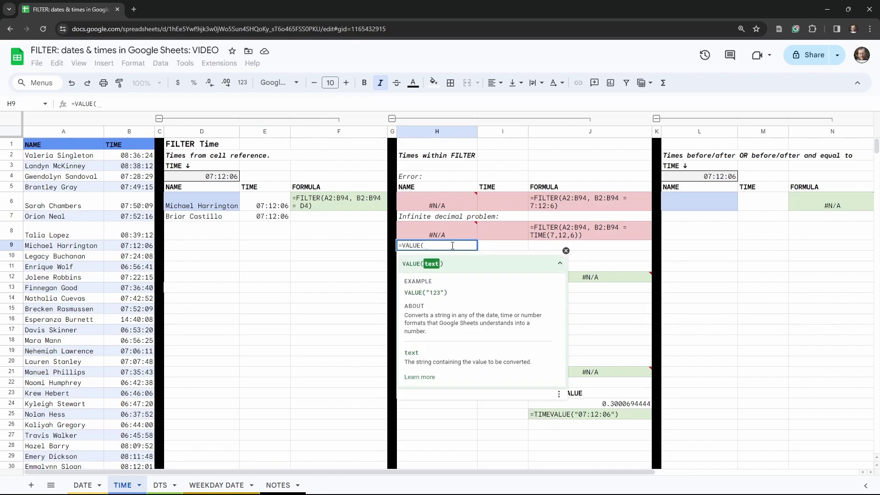
click(218, 179)
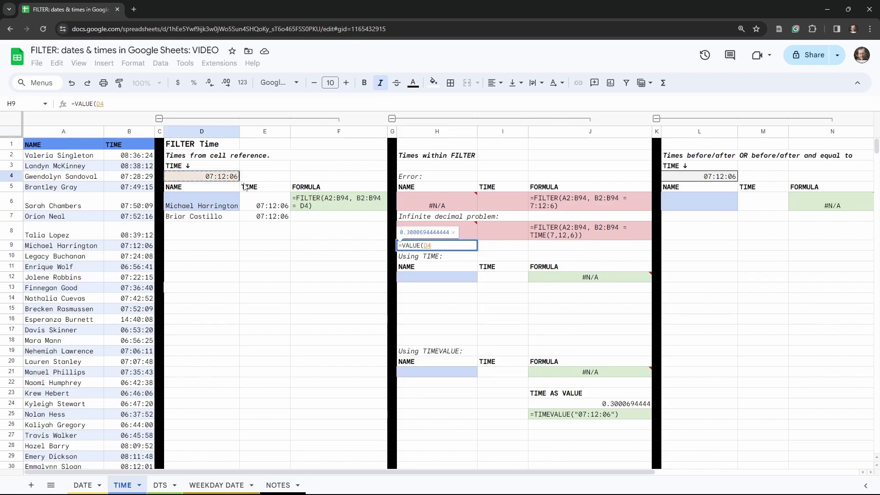
key(Tab)
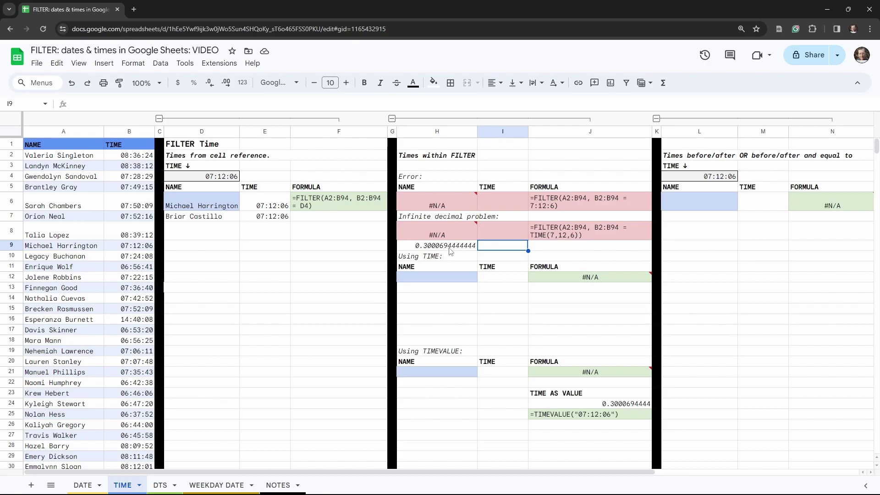
- Show more decimal places for the H9 time value and compare it with the H8 FILTER formula
click(464, 247)
click(227, 85)
click(227, 86)
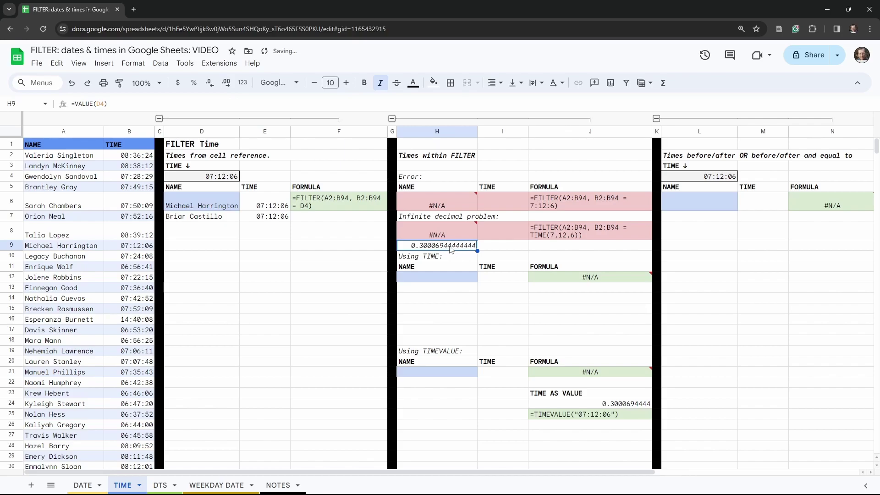
click(488, 250)
click(452, 247)
click(455, 237)
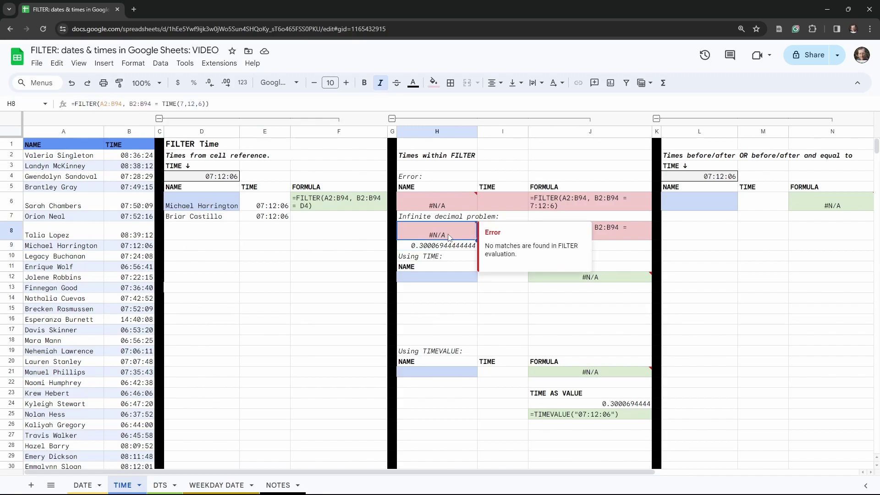
- Clear the VALUE formula from H9 and go to H12 under the Using TIME heading
click(450, 246)
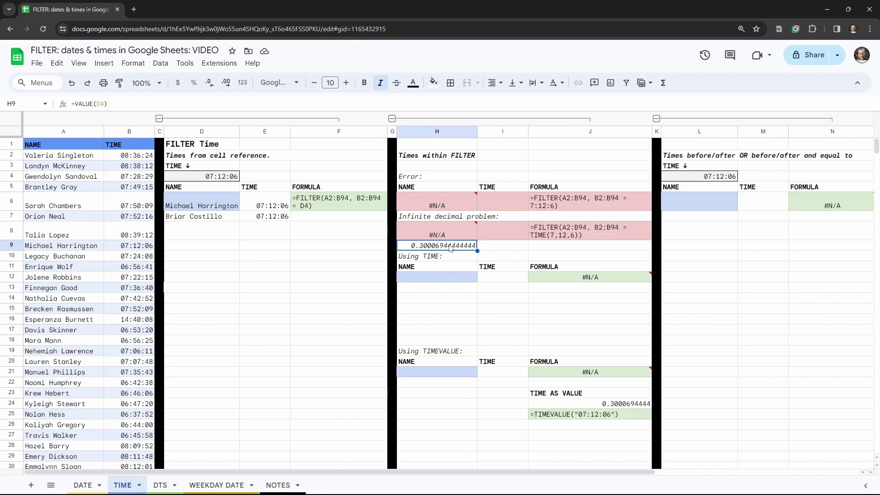
key(Delete)
key(Down)
key(Down)
key(Down)
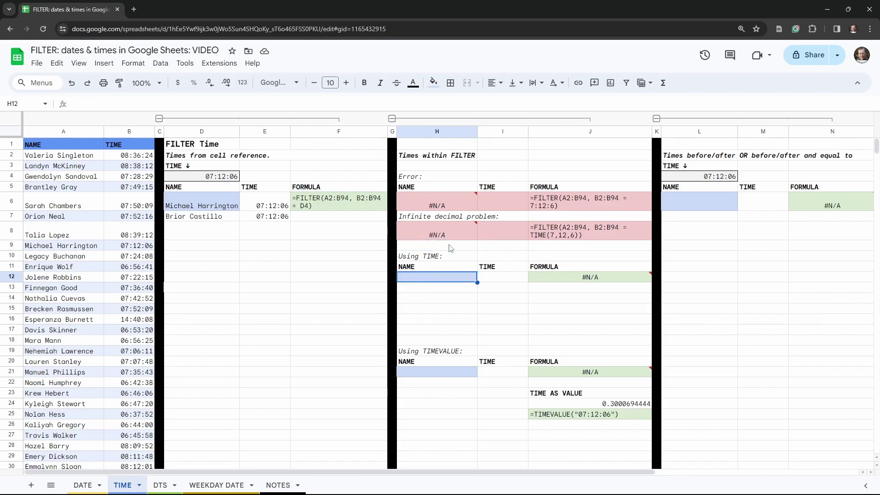
click(139, 159)
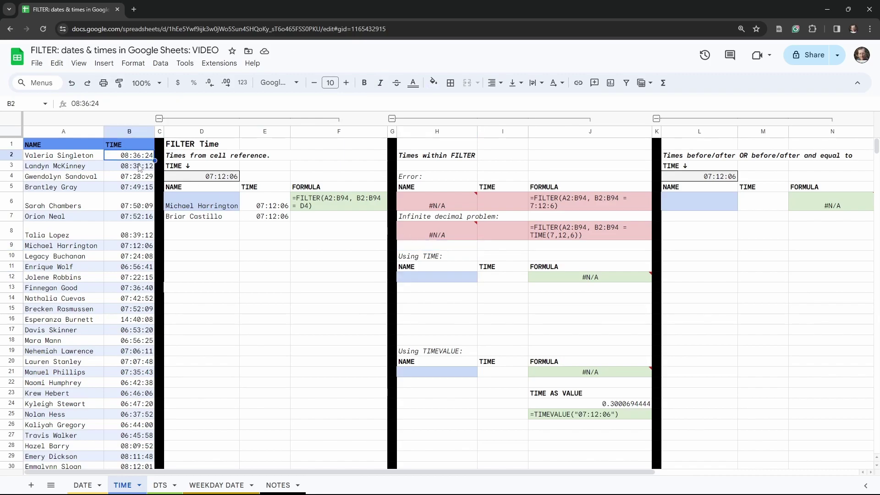
click(427, 277)
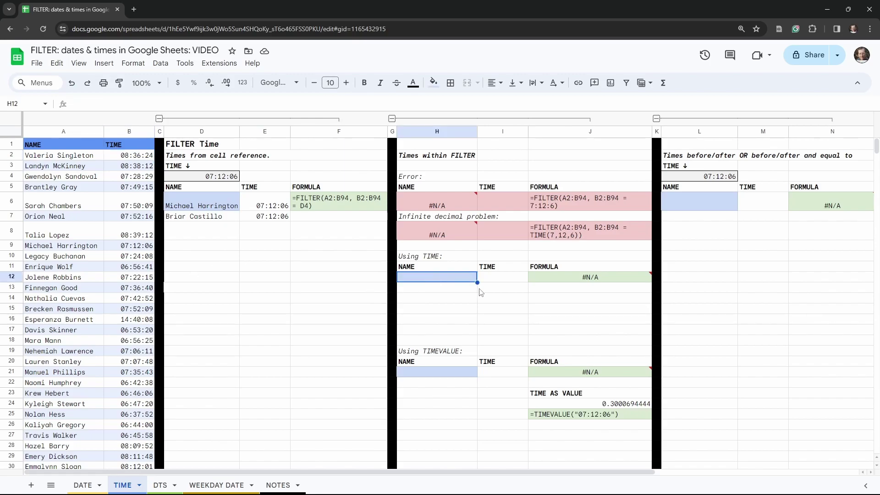
key(Return)
scroll(455, 328, down, 4)
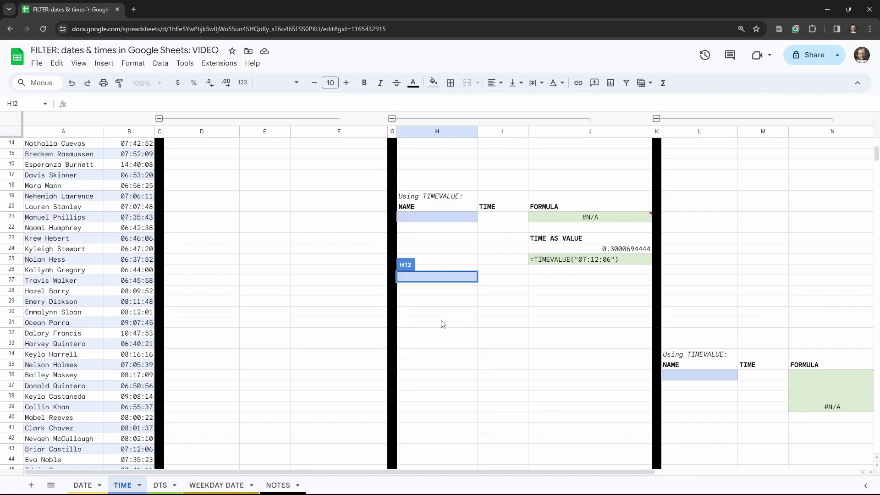
scroll(441, 324, up, 4)
key(Escape)
scroll(423, 380, down, 2)
click(424, 374)
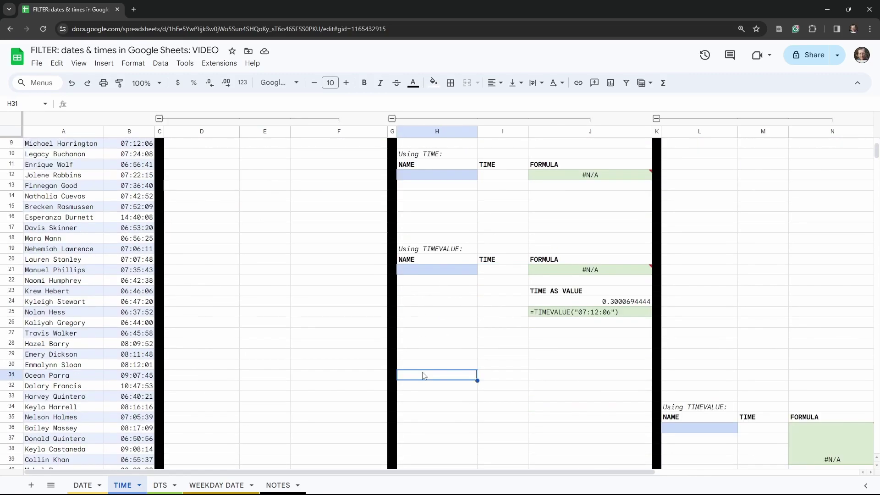
- Enter a VALUE formula in H31 that converts the time in B2 to a number
text(=VAL)
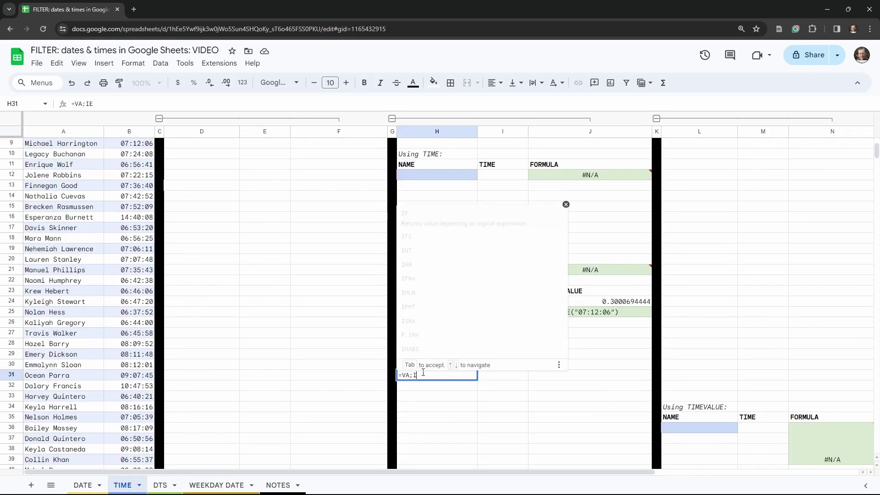
text(UE()
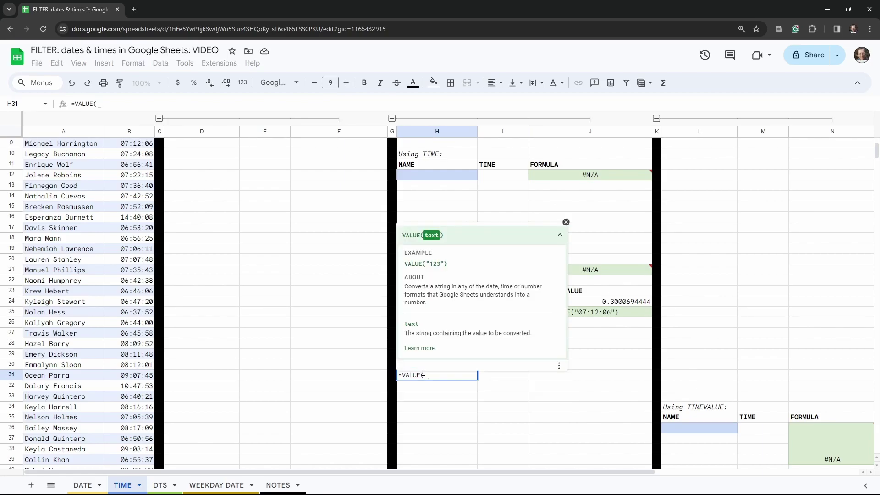
scroll(350, 334, up, 3)
click(135, 158)
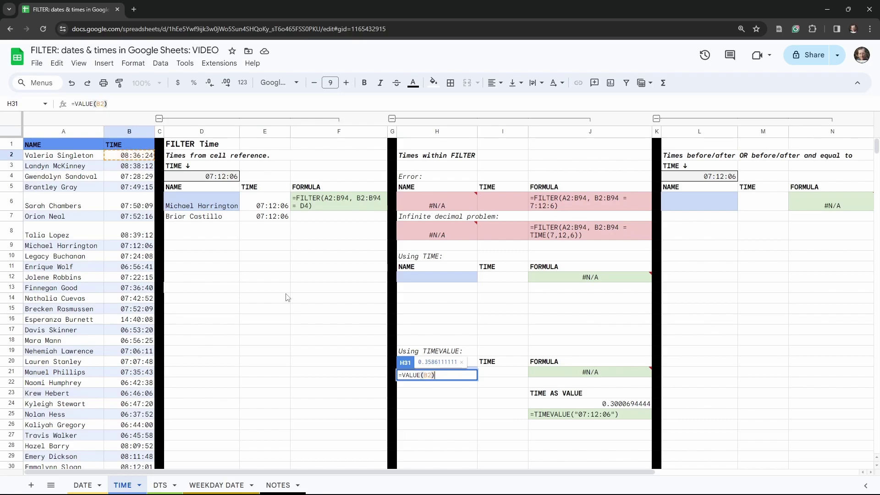
key(Tab)
- Extend the VALUE formula in H31 to the whole time range B2:B94
click(449, 455)
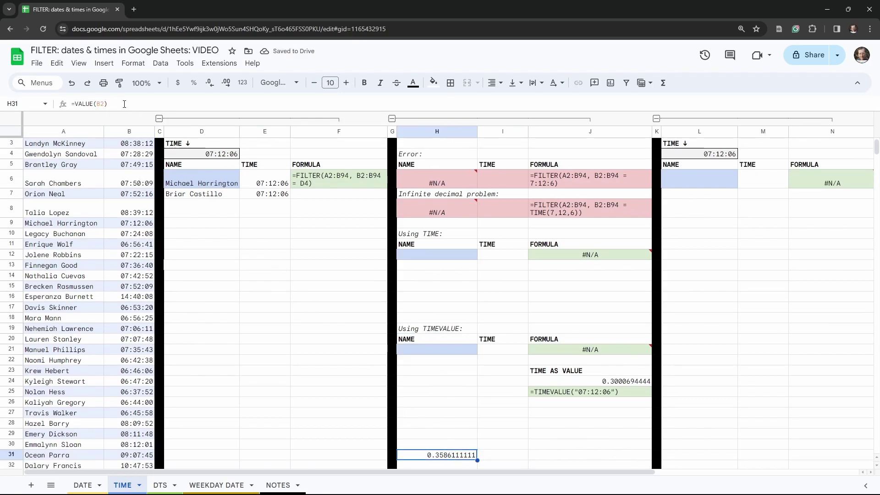
click(105, 104)
text(:b95)
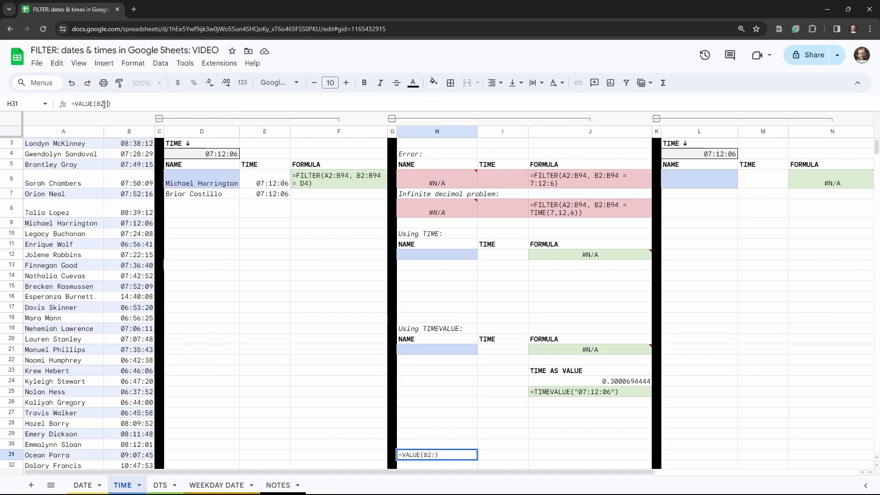
key(BackSpace)
text(4)
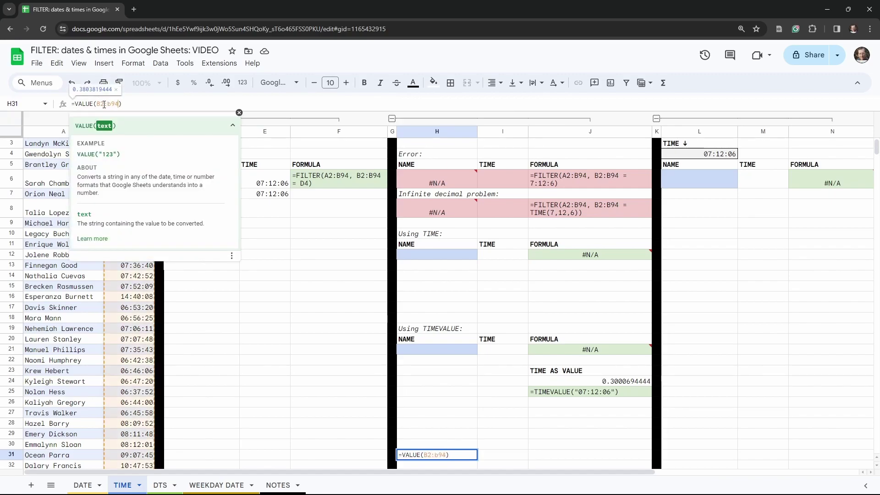
key(Tab)
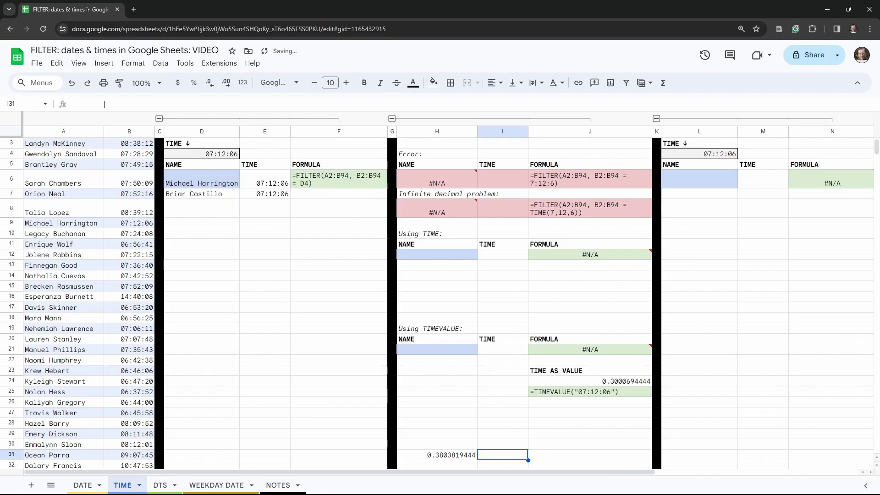
- Wrap the H31 formula as ARRAYFORMULA(VALUE(B2:B94)) and look through the converted times
click(452, 455)
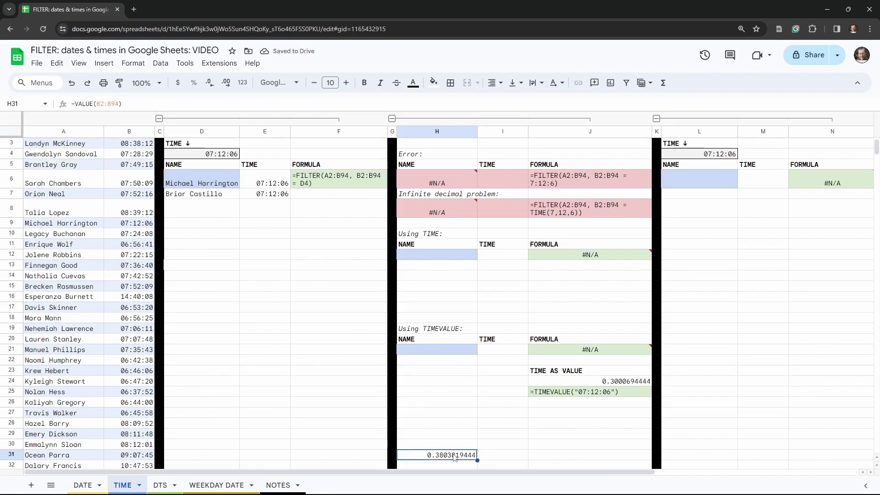
click(77, 103)
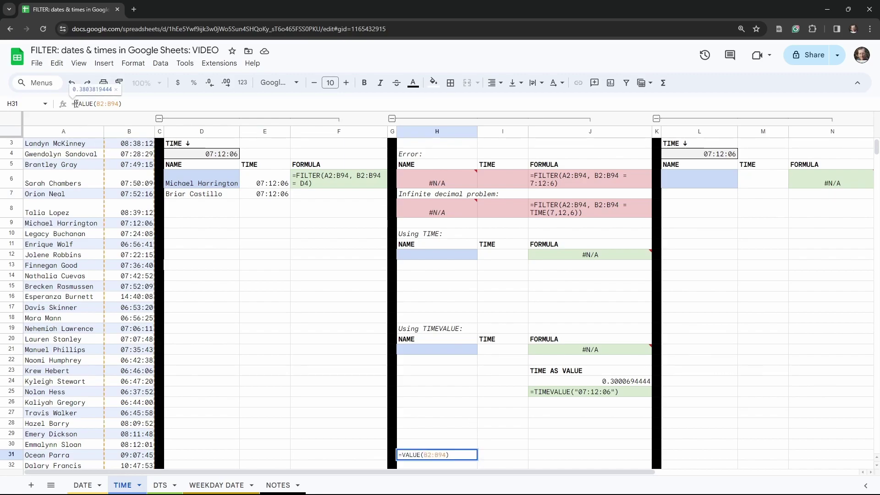
text(ARRAYF)
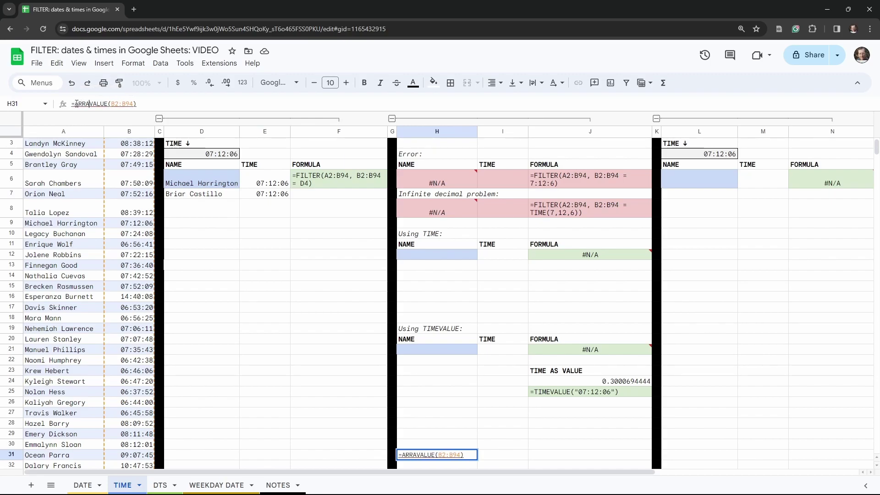
text(ORMULA)
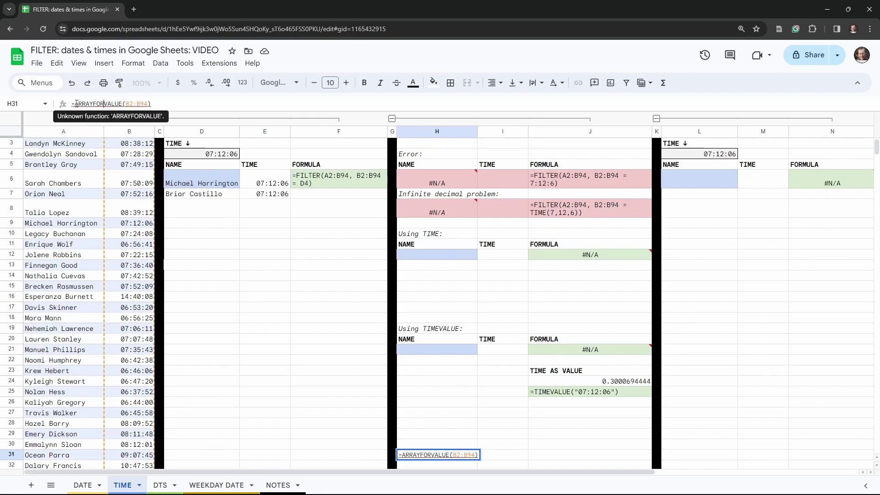
text(()
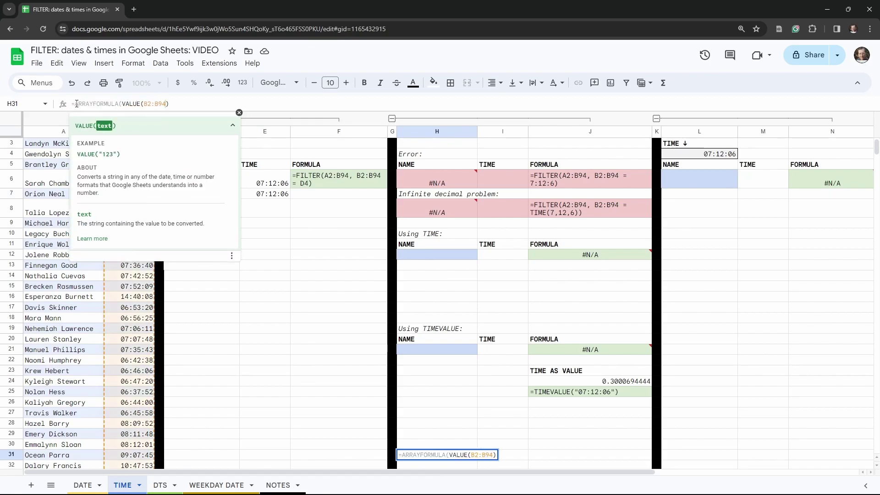
key(End)
text())
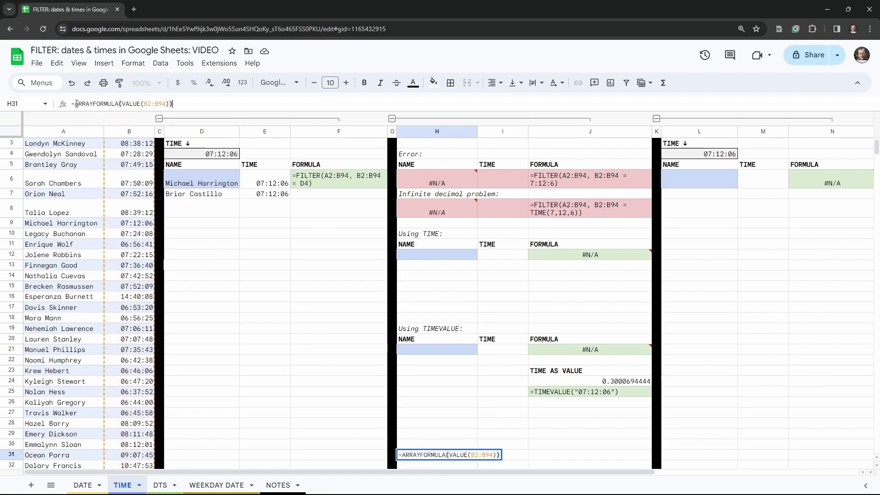
key(Tab)
scroll(466, 370, down, 3)
scroll(466, 370, down, 15)
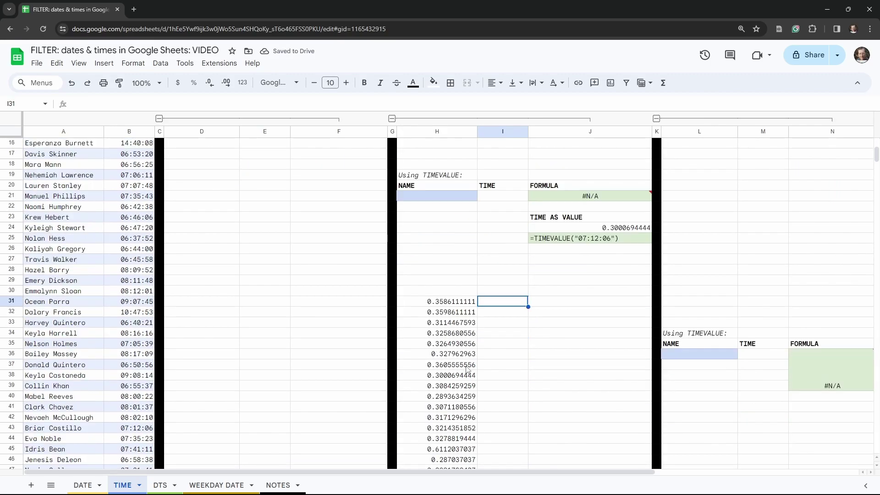
scroll(467, 370, down, 4)
scroll(466, 370, up, 20)
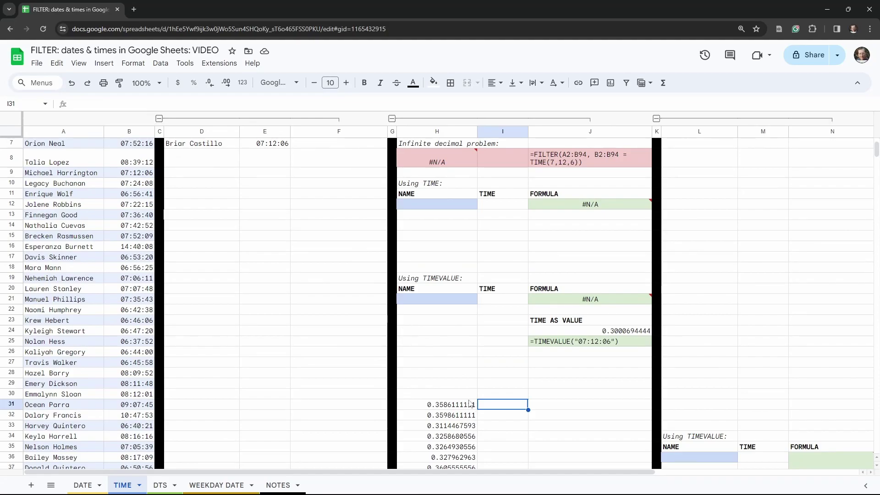
scroll(504, 343, up, 2)
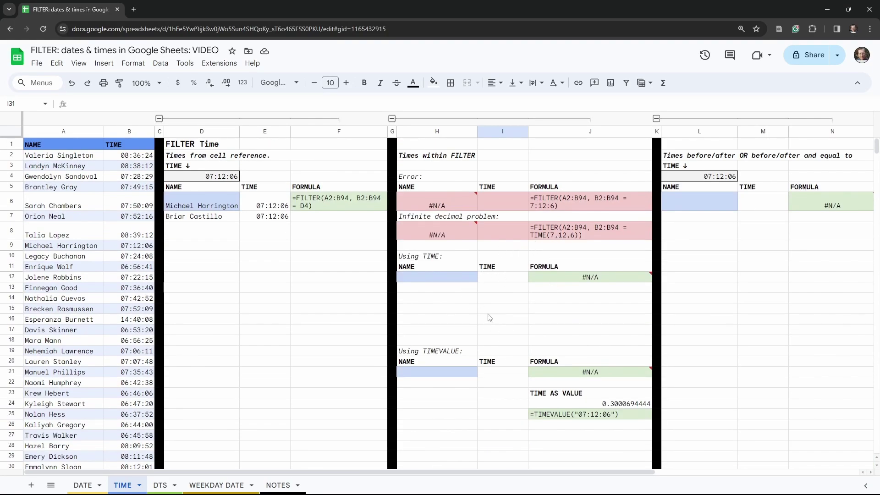
- Copy the complete ARRAYFORMULA text from H31 and clear it from the cell
scroll(507, 313, down, 4)
scroll(507, 313, down, 2)
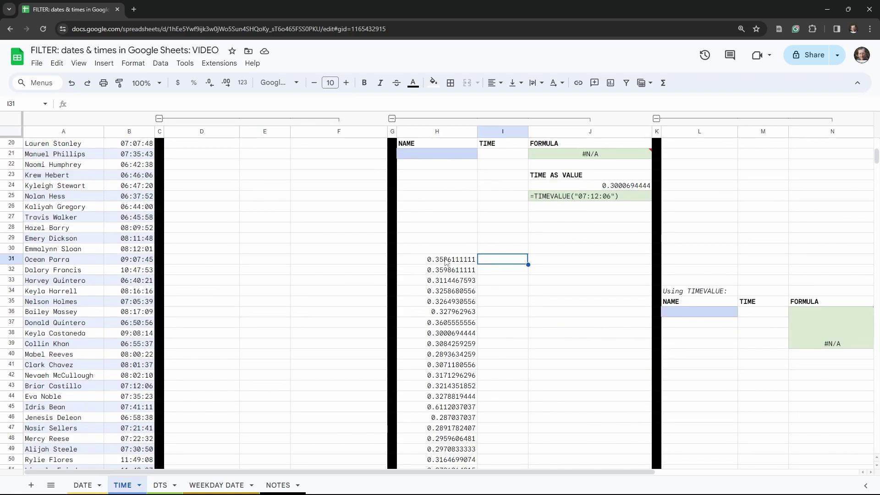
click(447, 260)
click(188, 103)
drag(190, 104, 55, 101)
key(ctrl+c)
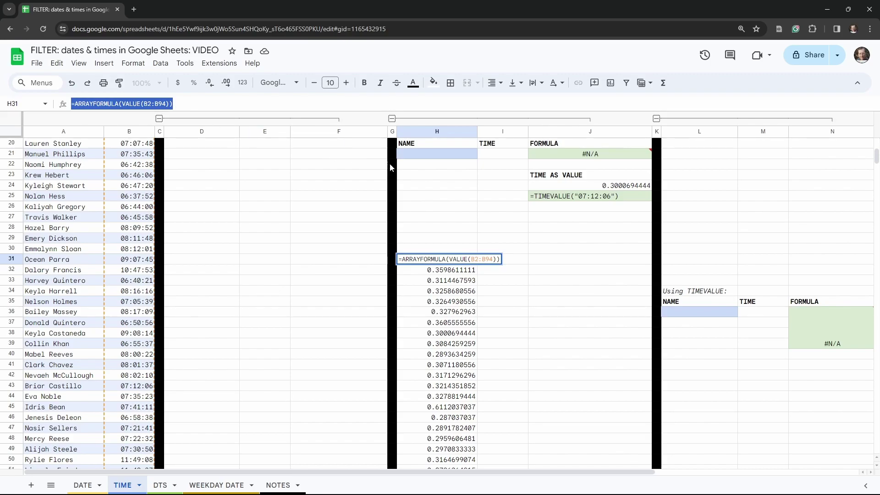
key(BackSpace)
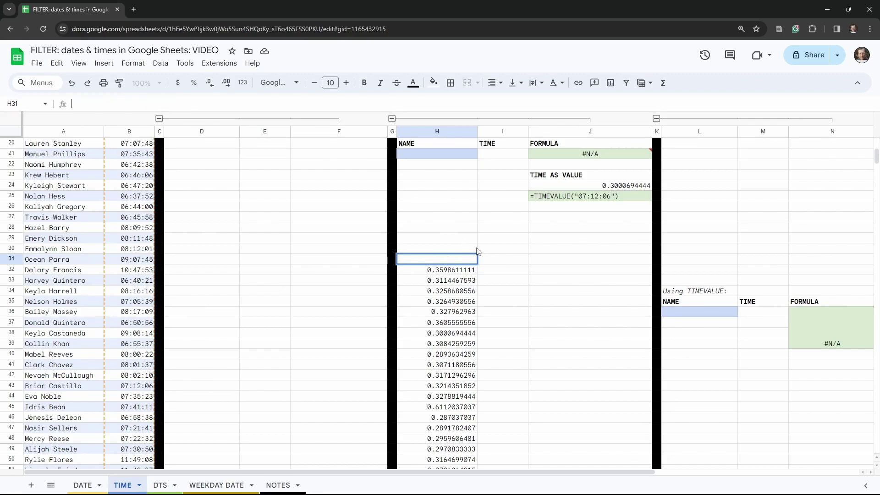
key(Tab)
- Start a FILTER formula in H12 with the range A2:B94 and paste the copied ARRAYFORMULA as its condition
scroll(458, 257, up, 6)
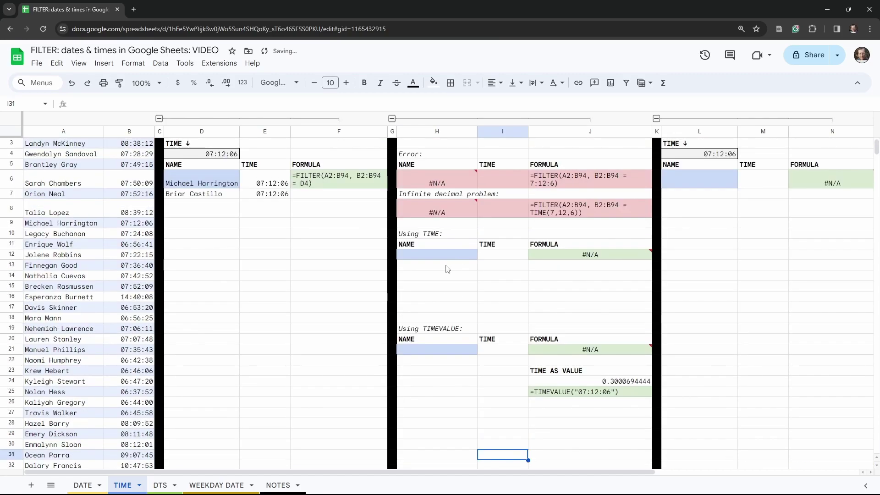
click(446, 259)
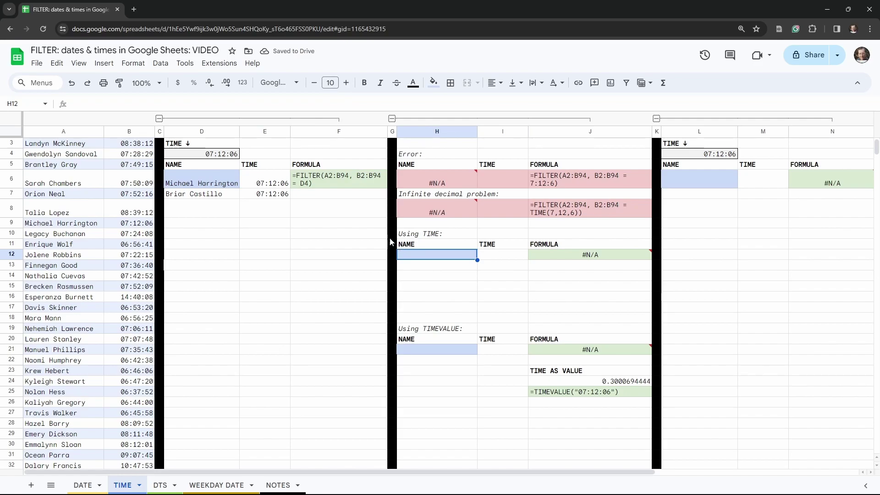
click(165, 103)
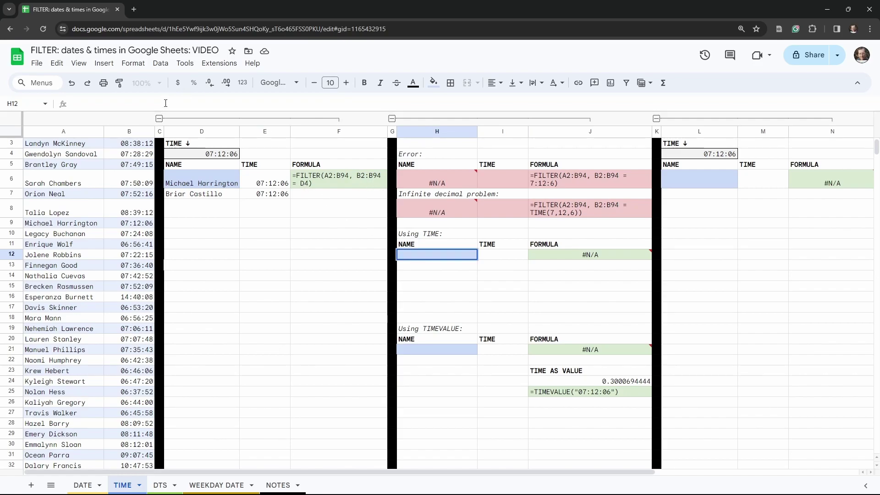
text(=FILT)
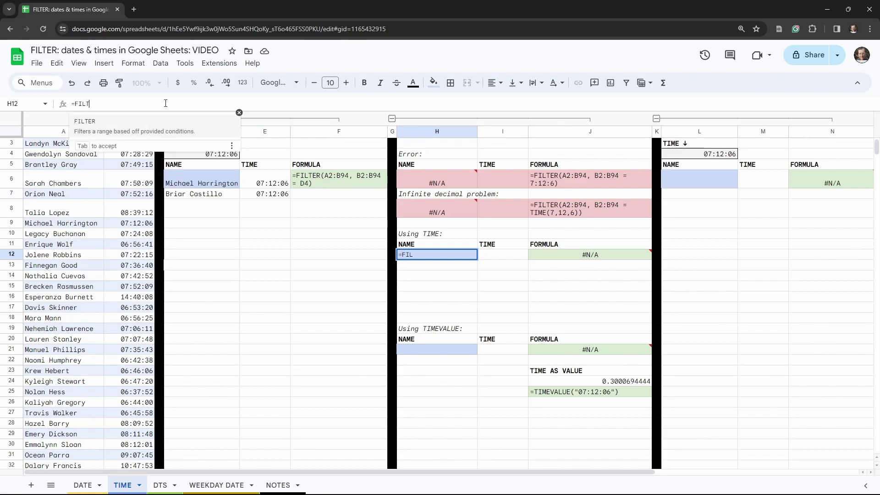
text(ER()
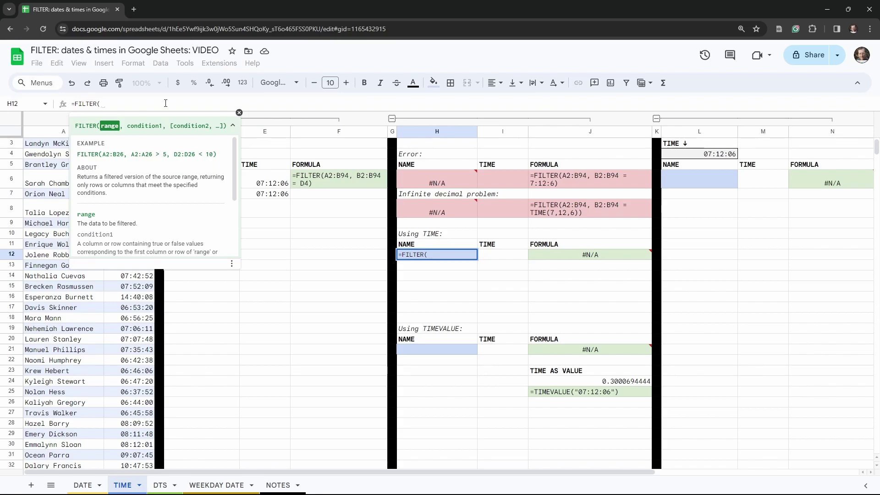
text(A2:)
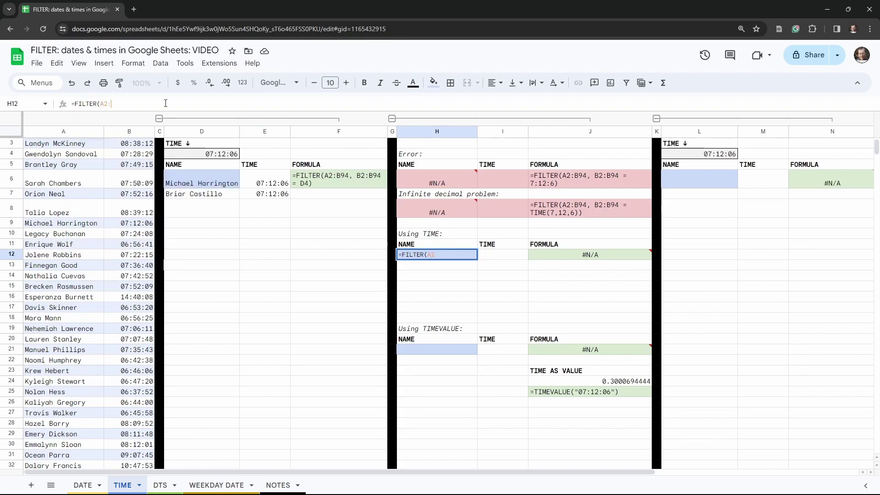
text(B)
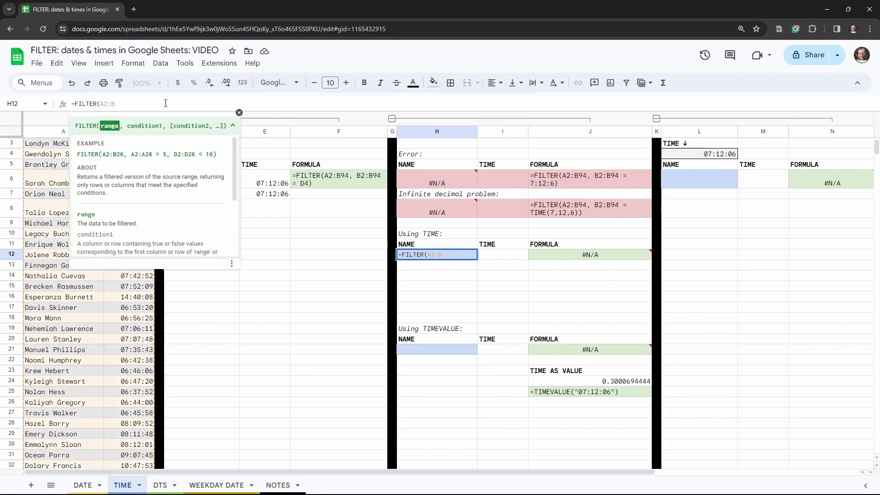
text(94,)
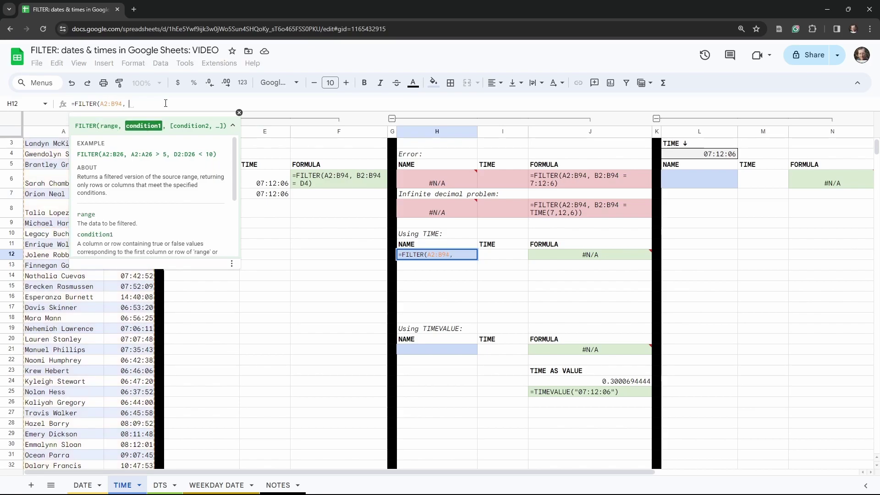
key(ctrl+v)
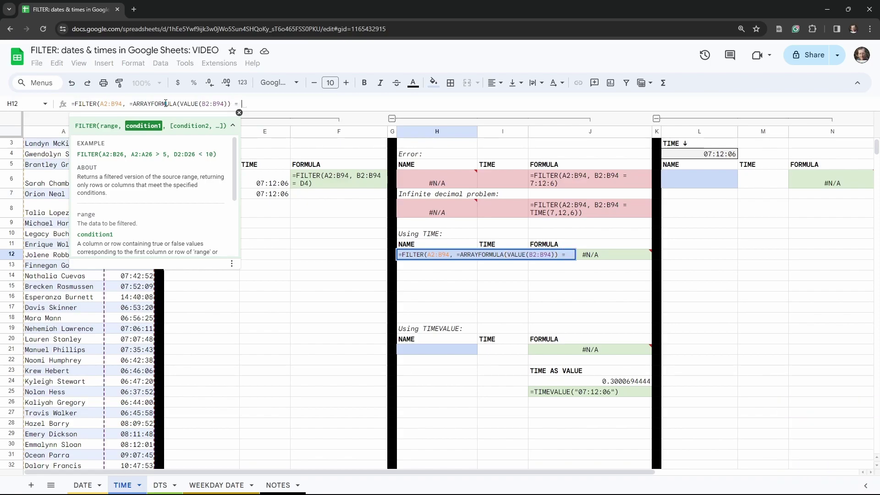
- Complete the H12 FILTER condition by comparing the converted times with TIME(7,12,6)
text(= TIME()
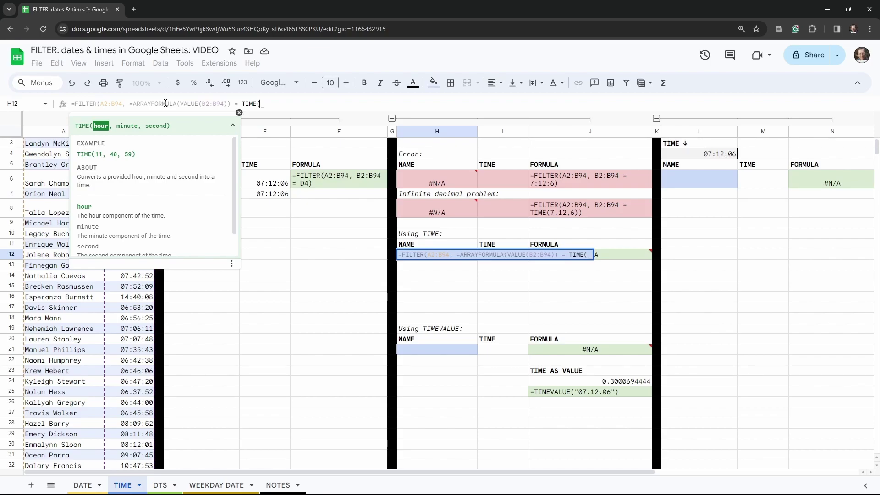
text(7,12, 6)
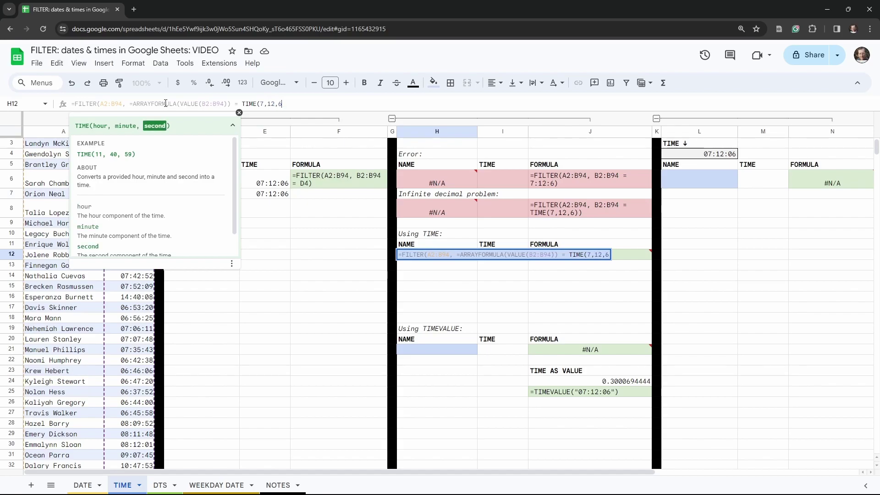
text())
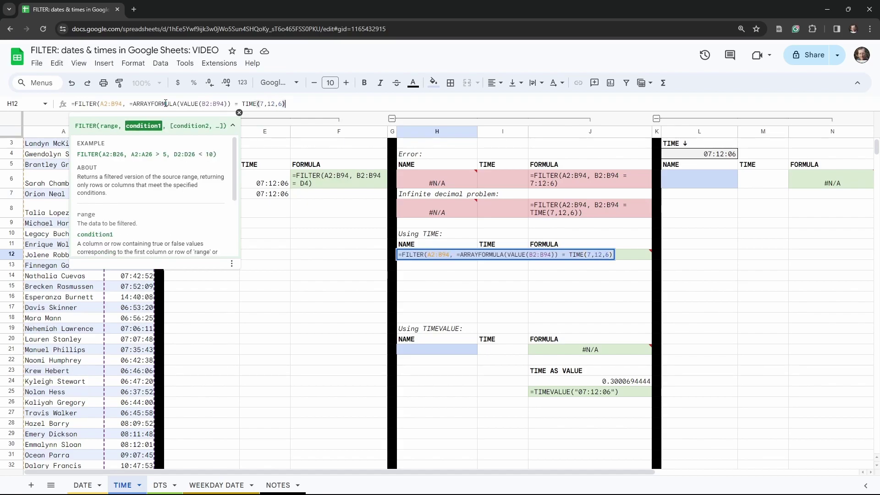
text())
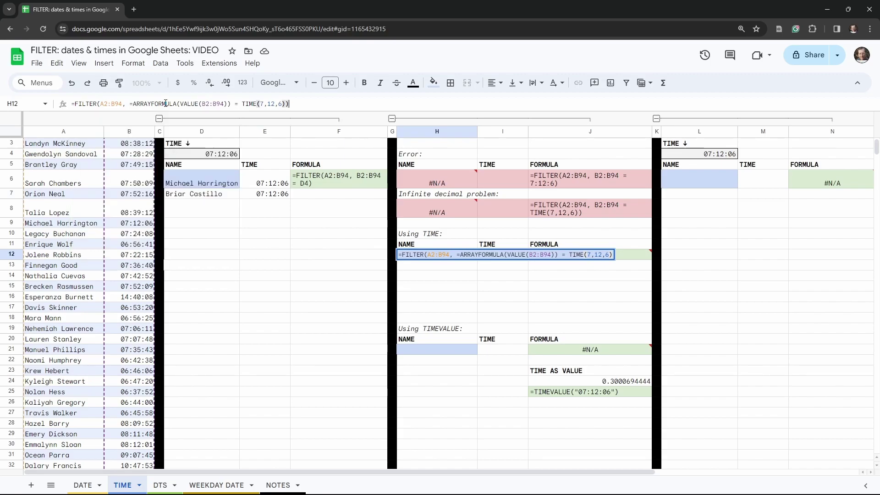
key(Return)
- Remove the extra equals sign before ARRAYFORMULA in the H12 formula and enter it
click(166, 104)
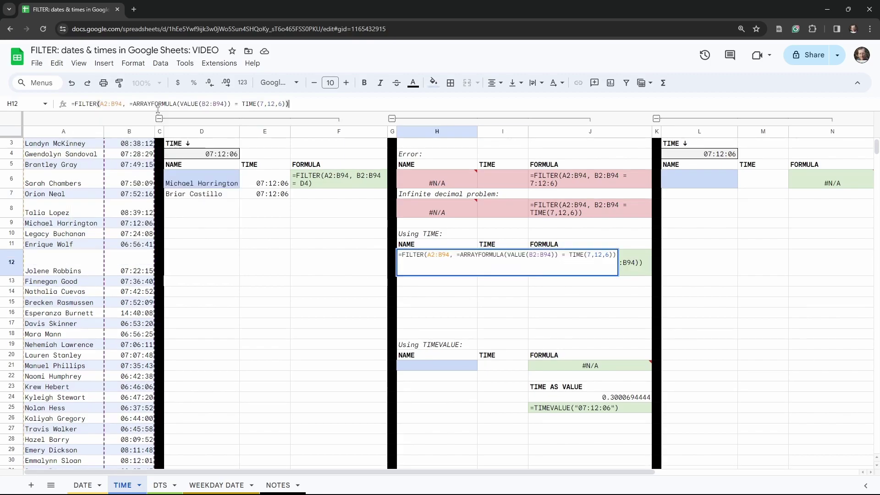
click(133, 104)
key(BackSpace)
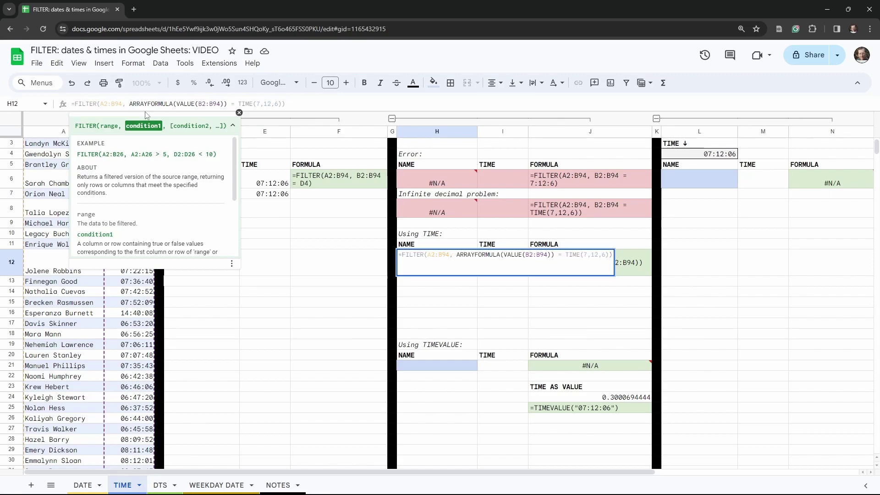
key(Tab)
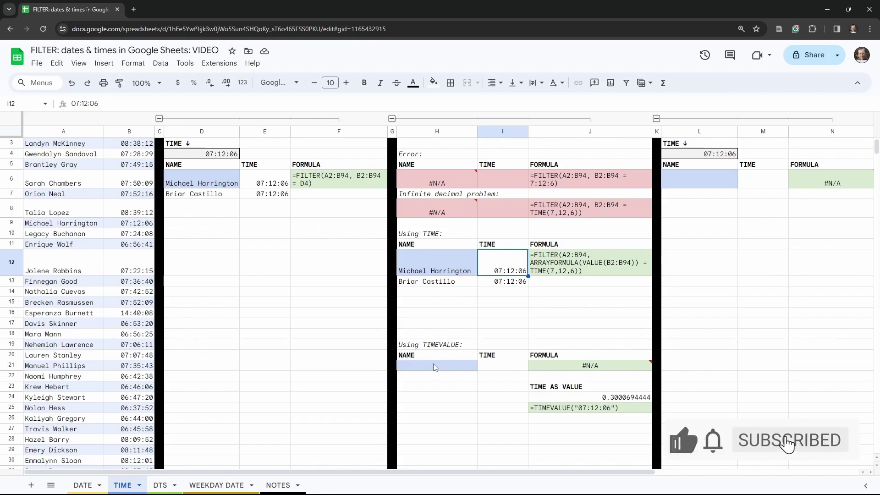
- Copy the full FILTER formula text from H12 and paste it into H21 under Using TIMEVALUE
click(586, 410)
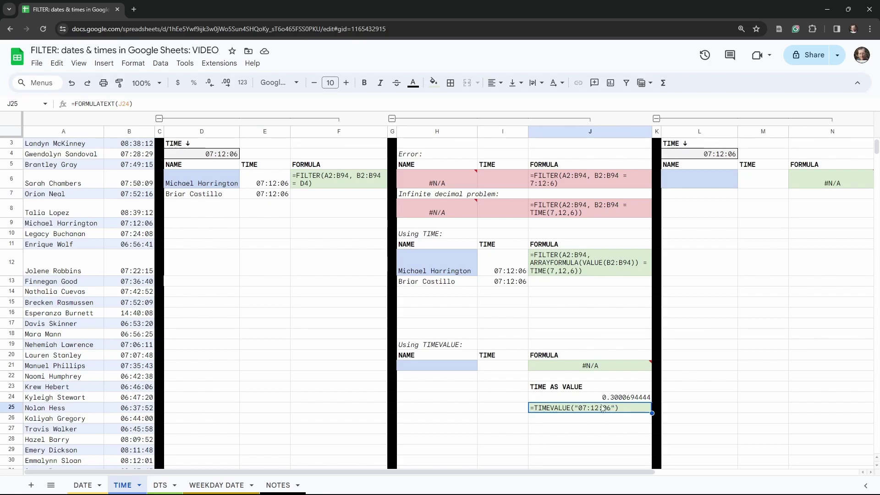
click(429, 366)
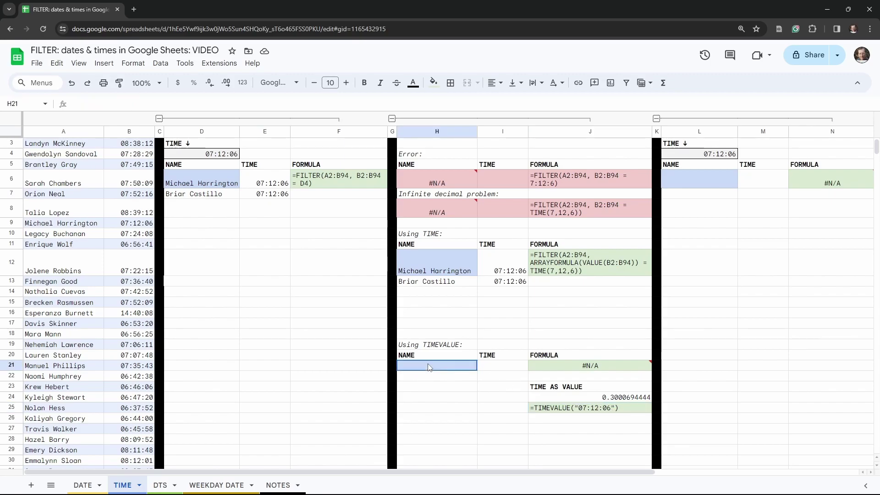
click(432, 270)
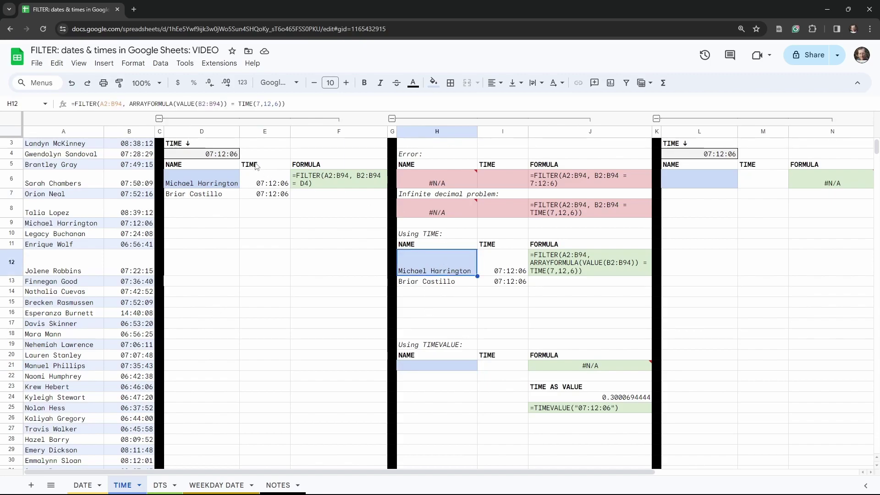
drag(290, 102, 72, 100)
key(ctrl+c)
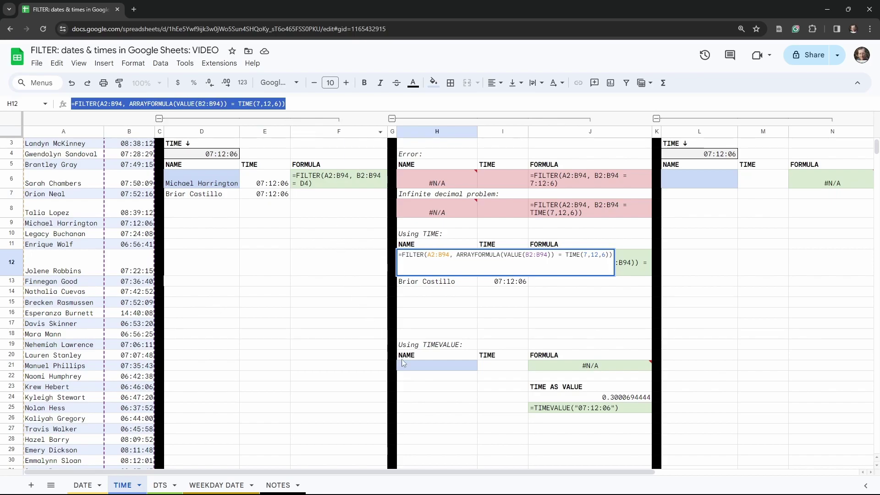
key(Tab)
click(431, 369)
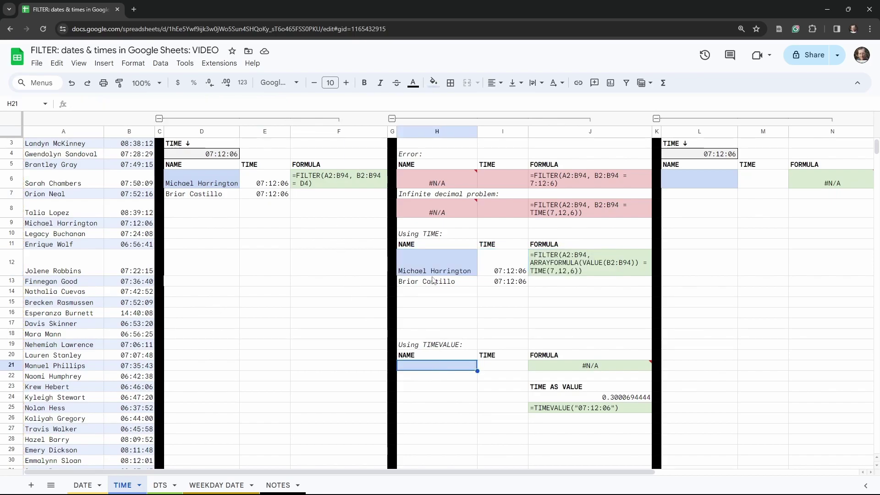
key(Return)
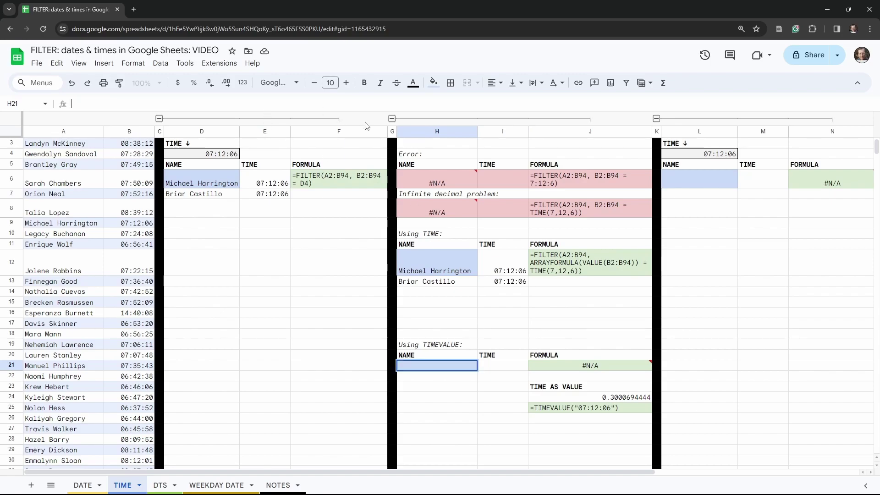
key(ctrl+v)
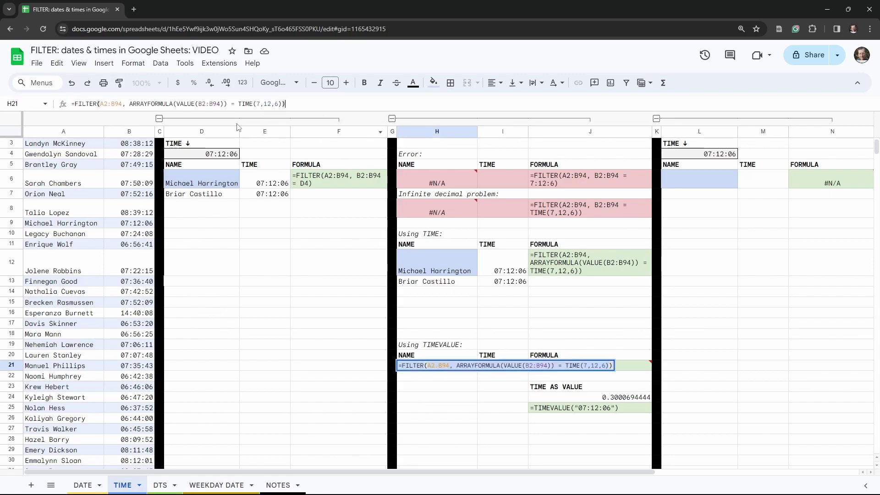
- Replace TIME(7,12,6) in the H21 formula with TIMEVALUE("07:12:06") and enter it
drag(282, 103, 238, 101)
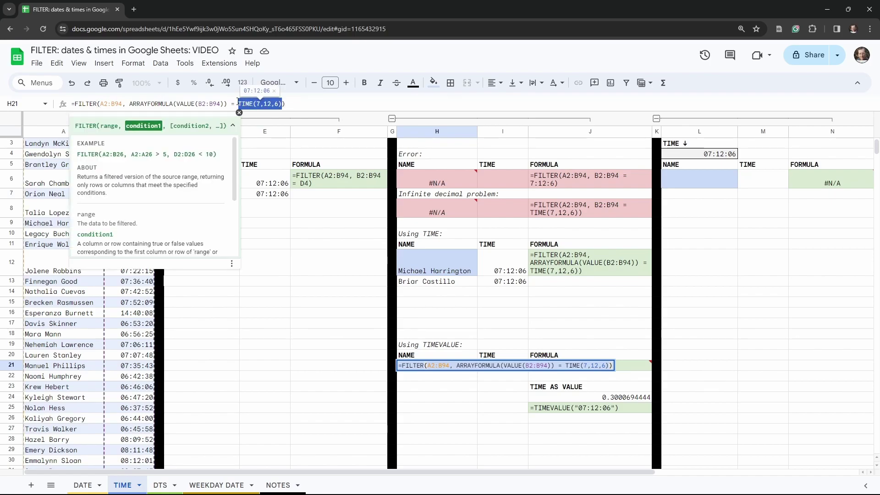
text(TIMEVA)
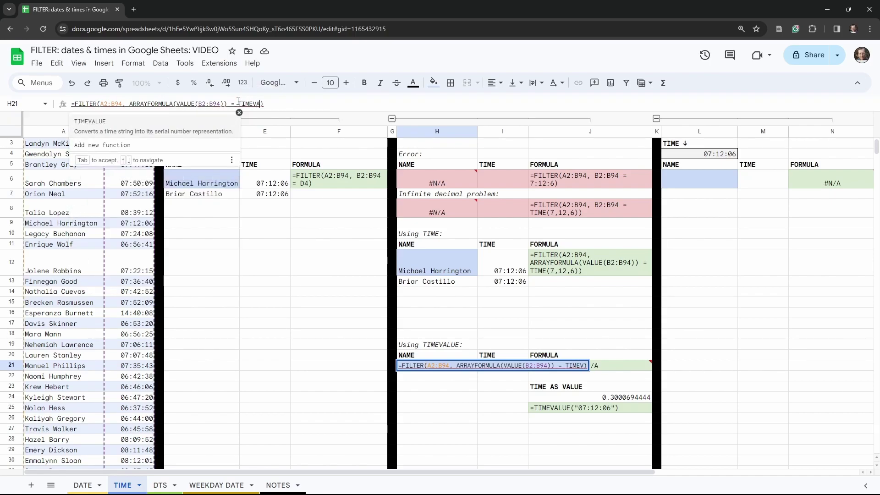
key(Tab)
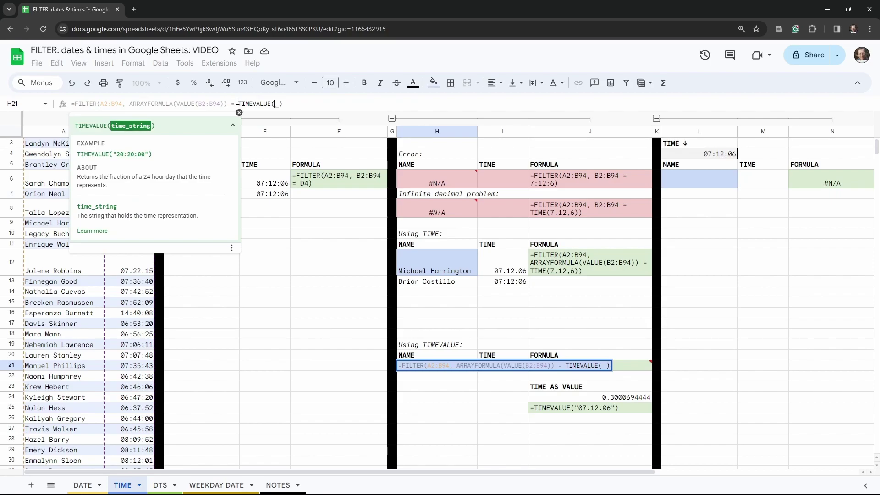
text("")
key(BackSpace)
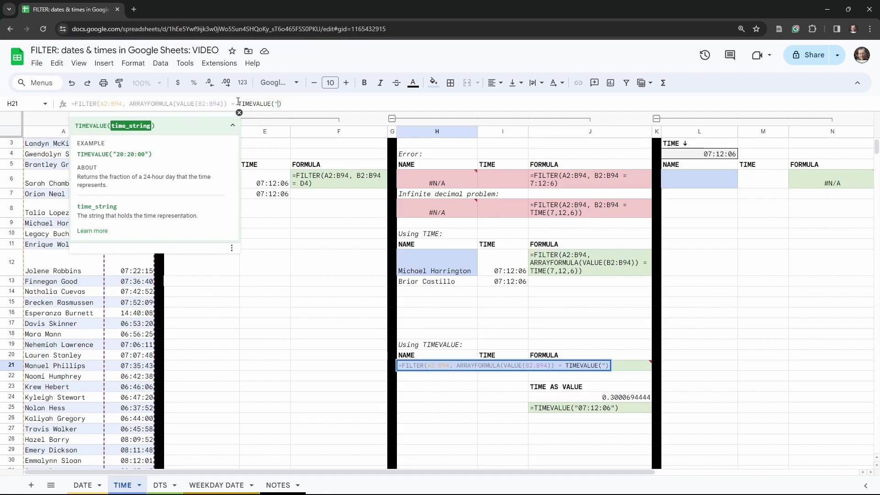
text("))
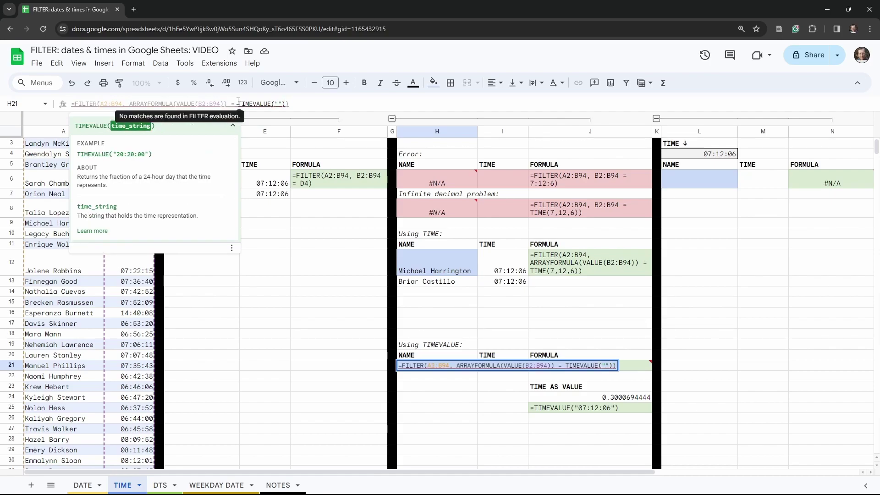
key(Left)
key(Left)
key(Left)
text(07:12)
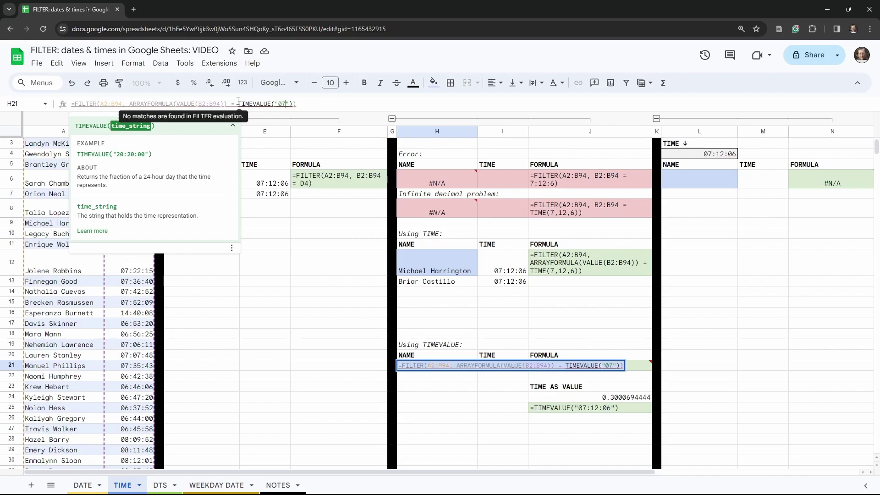
text(:06)
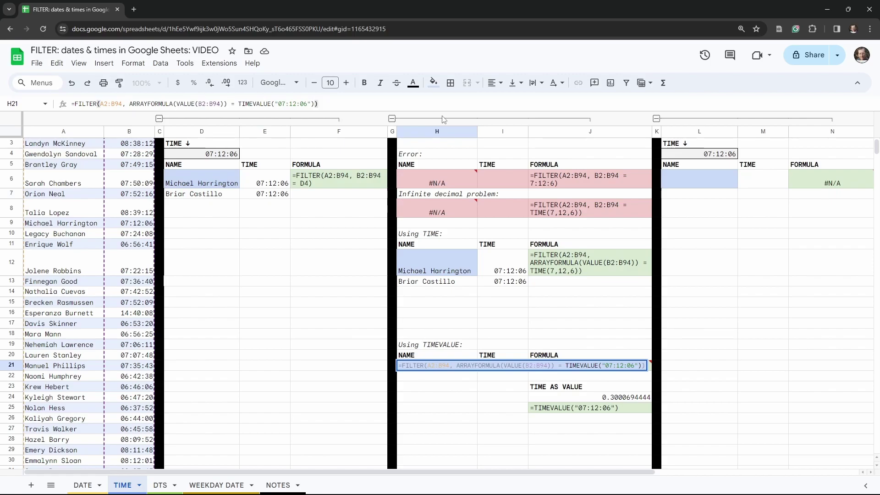
key(Tab)
scroll(489, 323, down, 2)
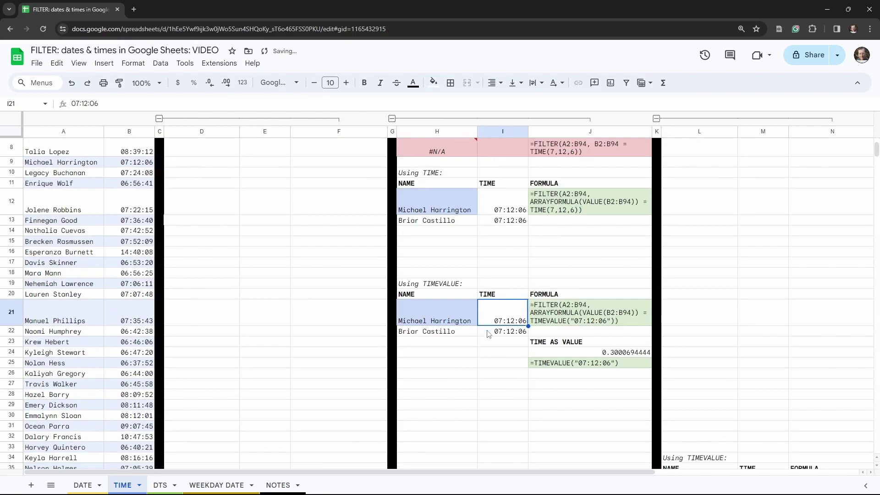
- Collapse the column group D:F holding the cell reference example and select L6
scroll(514, 337, up, 3)
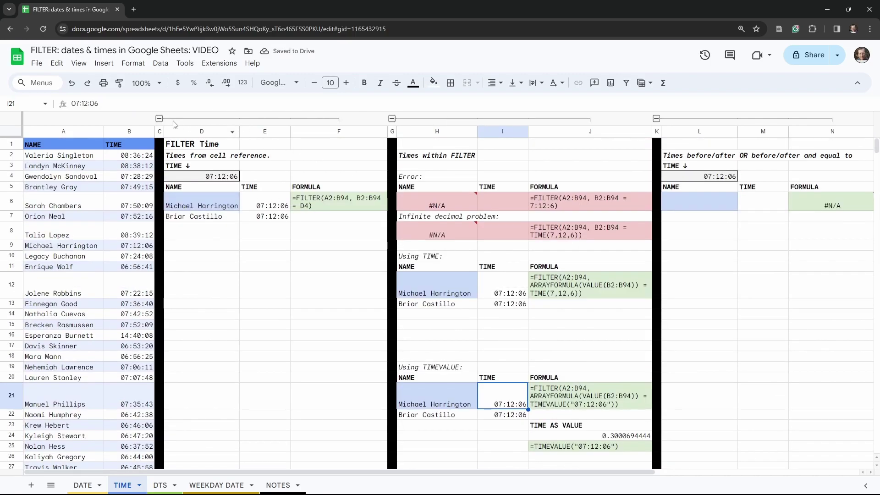
click(159, 119)
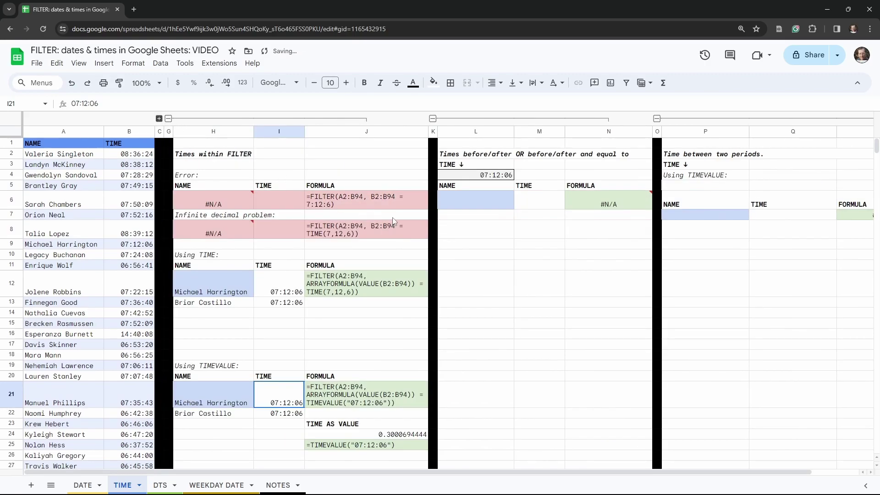
click(502, 197)
scroll(501, 198, down, 2)
scroll(388, 243, up, 2)
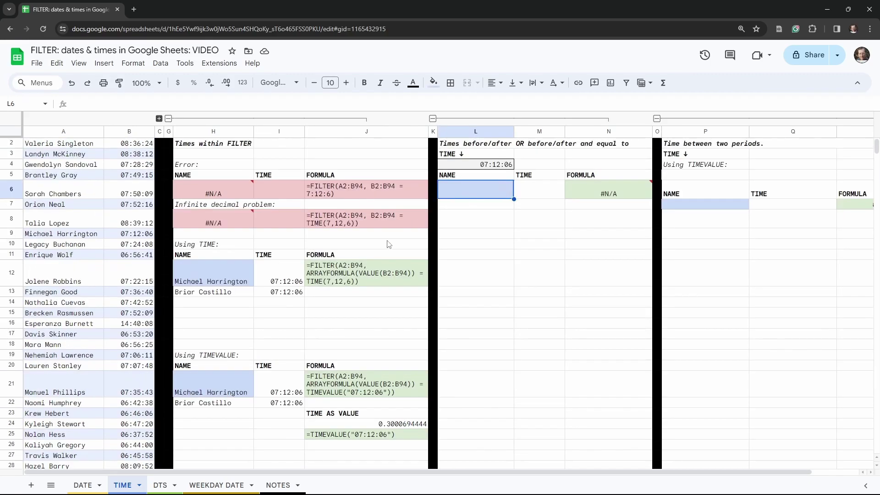
scroll(389, 243, down, 5)
scroll(389, 243, up, 5)
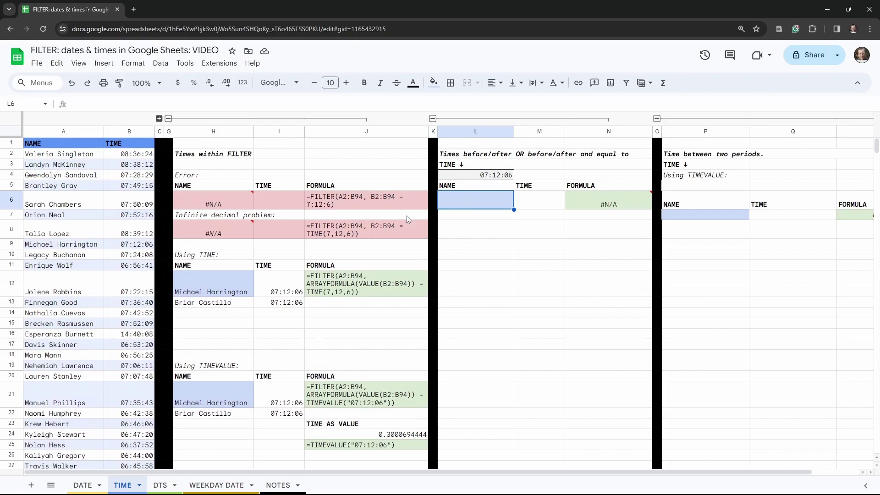
- Copy the full TIME-based FILTER formula text from H12 and paste it into L6
click(217, 293)
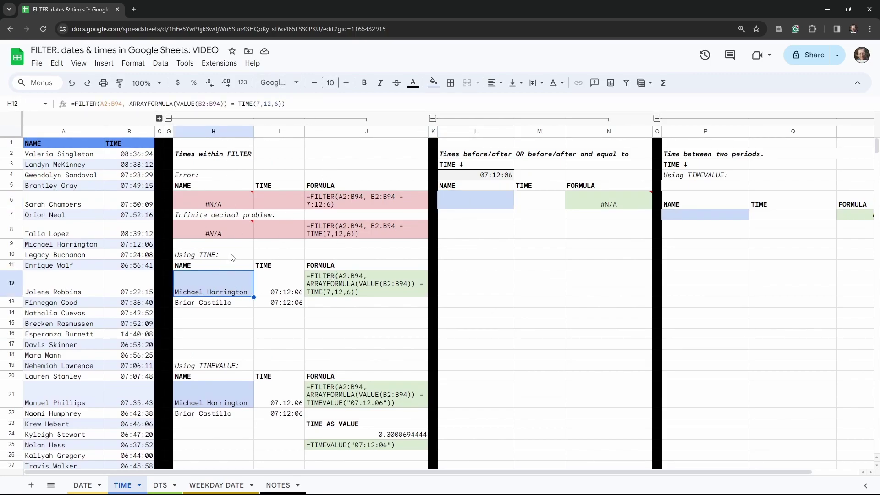
click(300, 103)
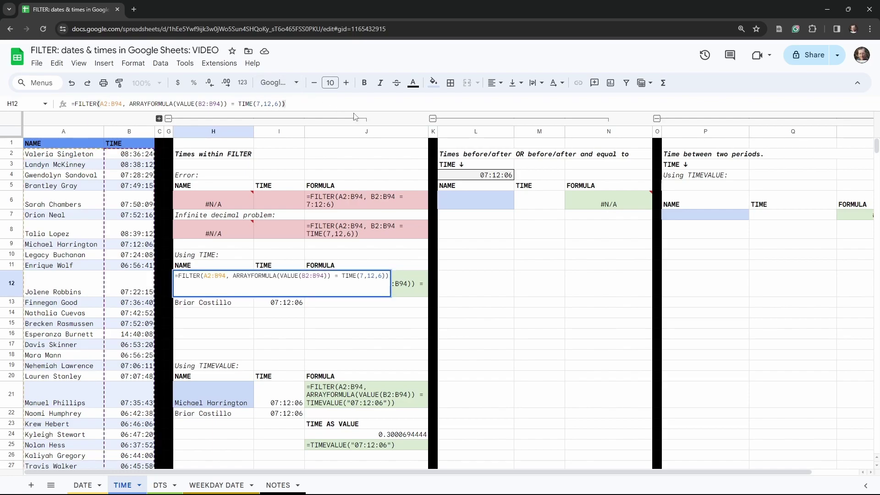
key(ctrl+a)
key(ctrl+c)
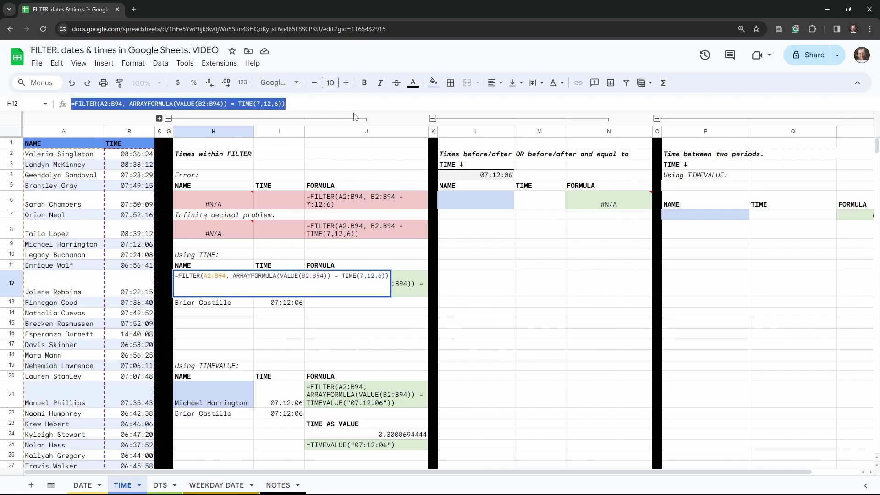
click(470, 197)
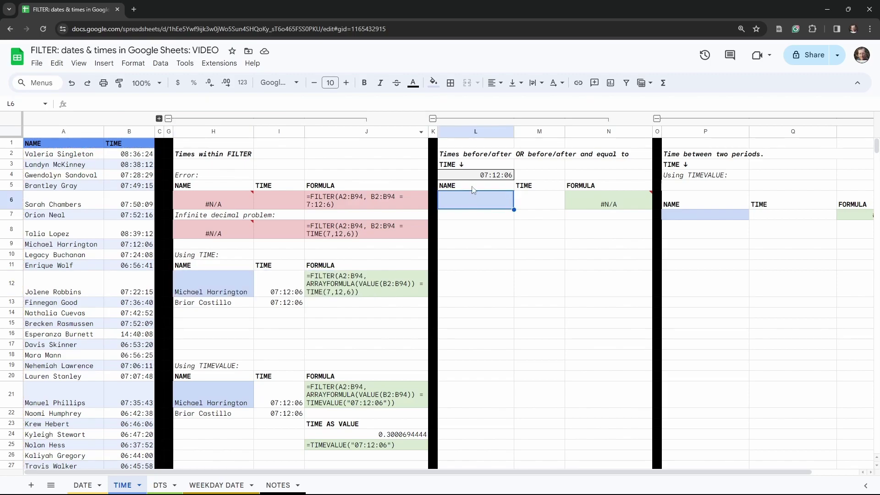
click(246, 104)
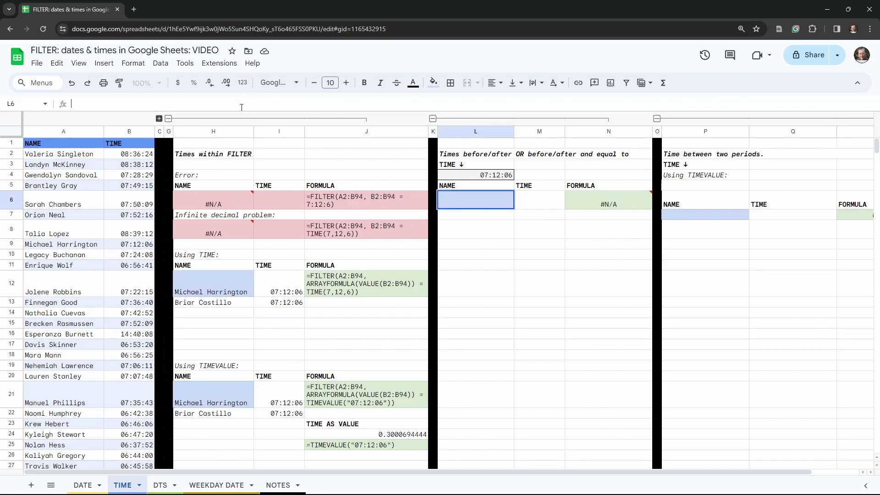
key(ctrl+v)
- Change the equals comparison before TIME(7,12,6) in the L6 formula to < and enter it
click(233, 103)
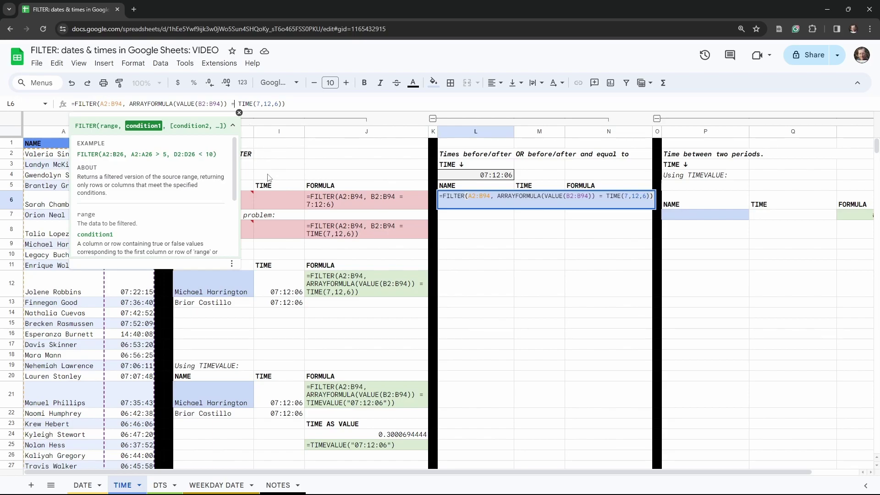
key(BackSpace)
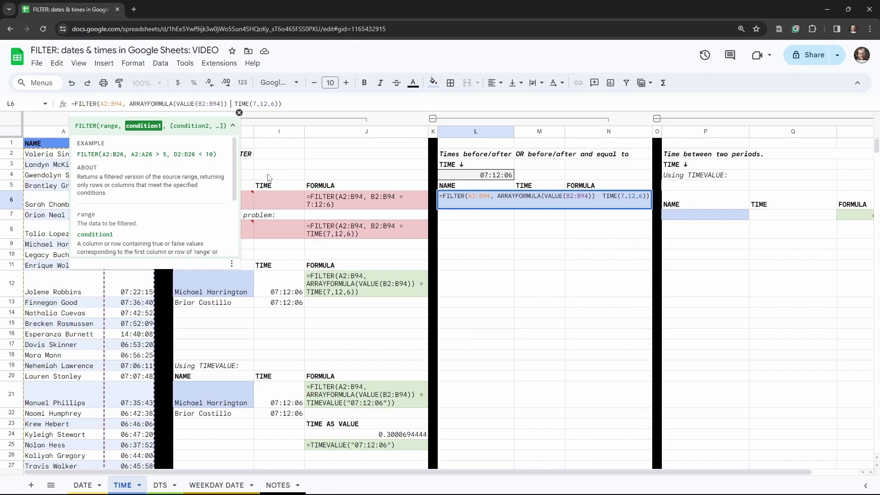
text(<)
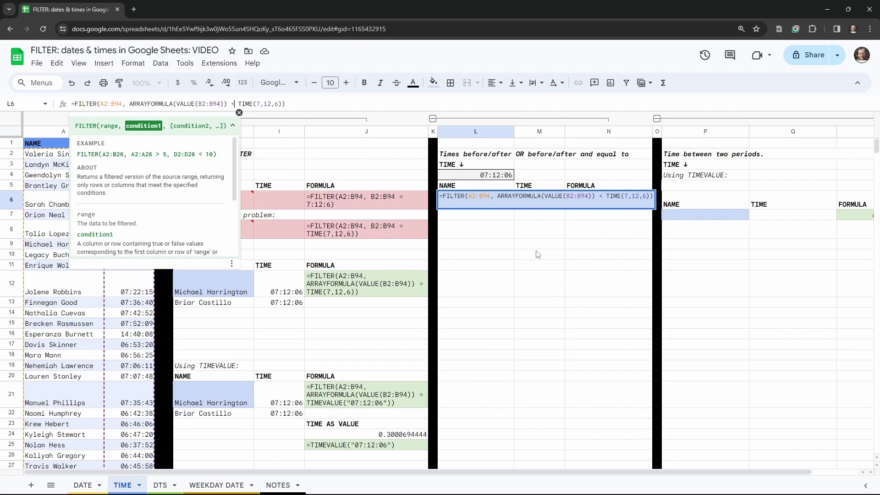
key(Return)
- Copy the full TIMEVALUE-based FILTER formula text from H21 and paste it into L36
scroll(477, 238, down, 5)
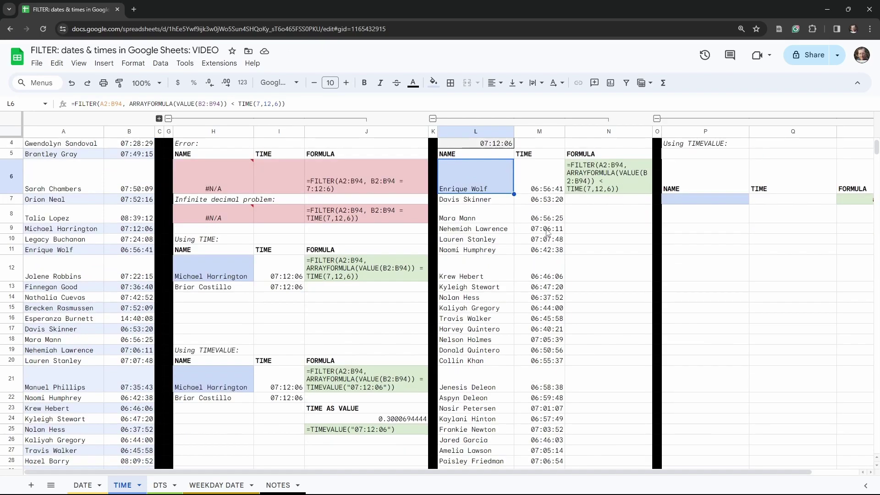
click(224, 205)
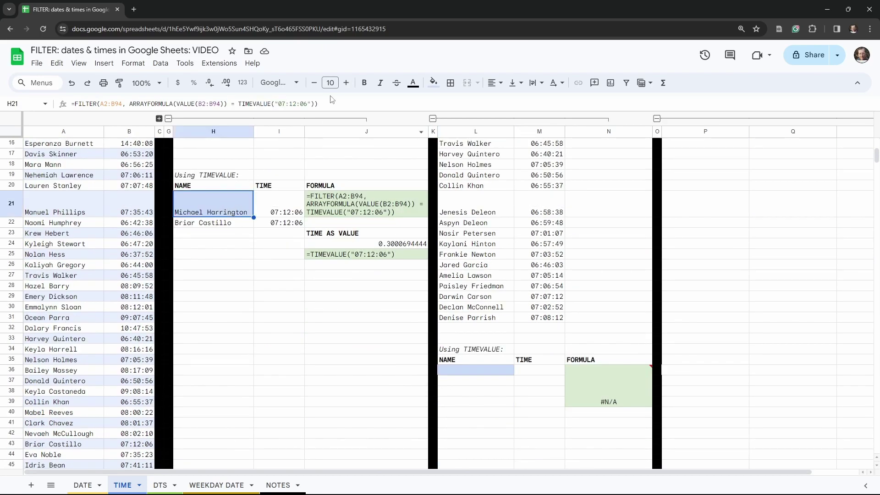
click(352, 108)
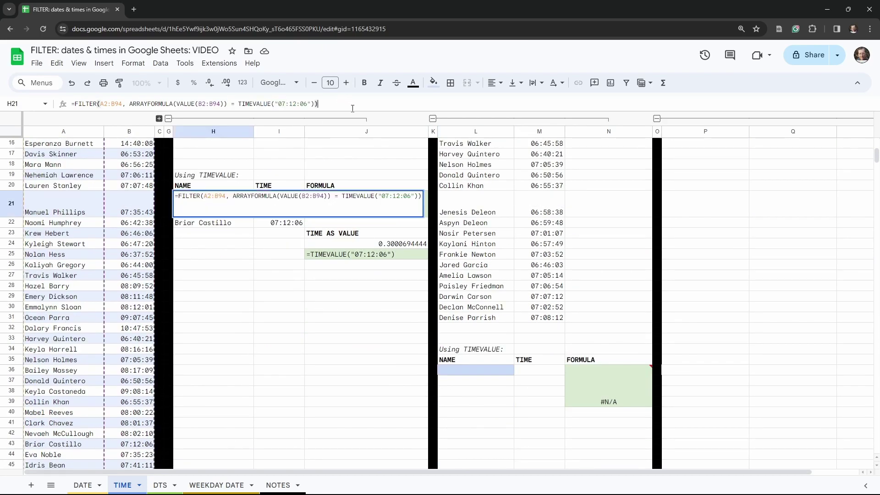
key(ctrl+a)
key(ctrl+c)
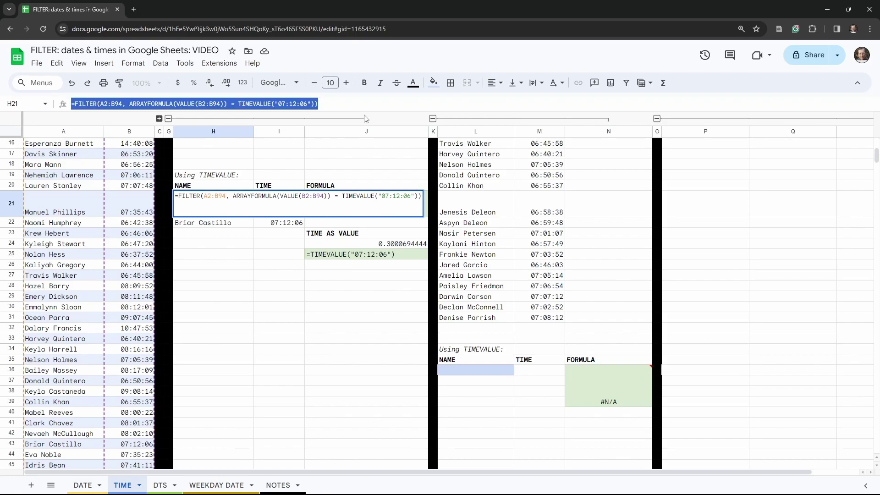
click(471, 370)
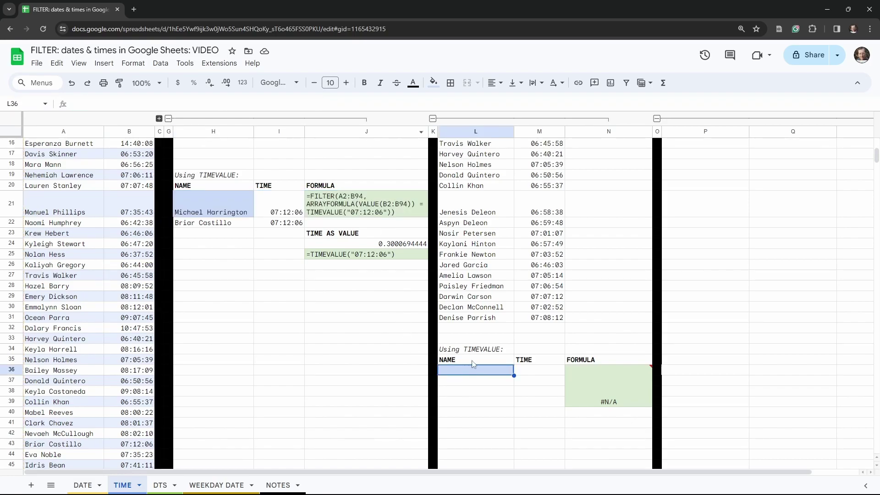
click(254, 105)
key(ctrl+v)
- Change the equals comparison before TIMEVALUE in the L36 formula to < and enter it
double_click(233, 104)
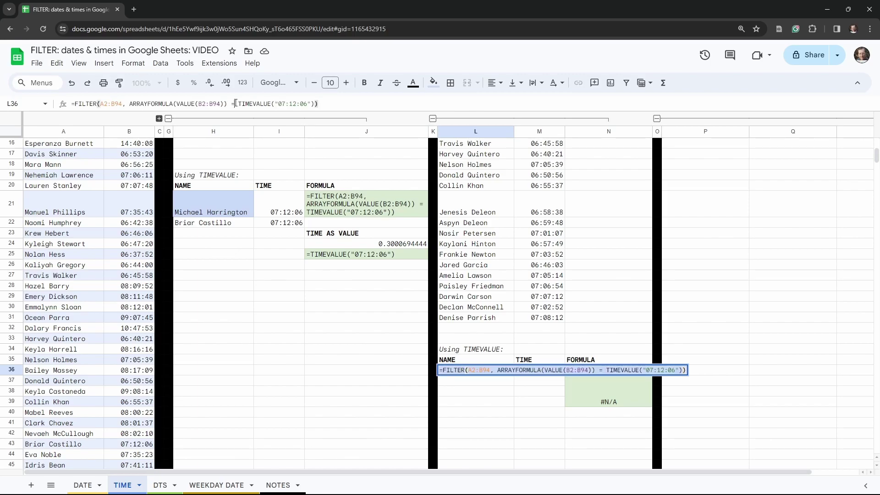
text(<)
key(Tab)
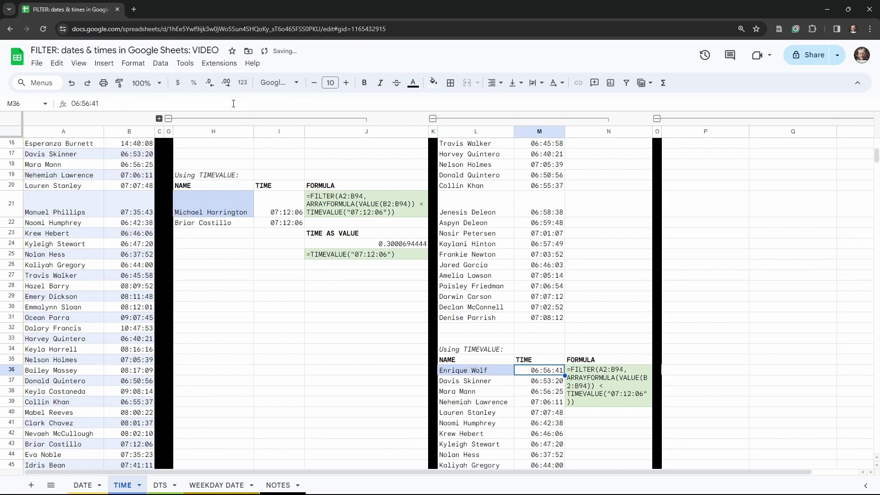
scroll(514, 273, down, 3)
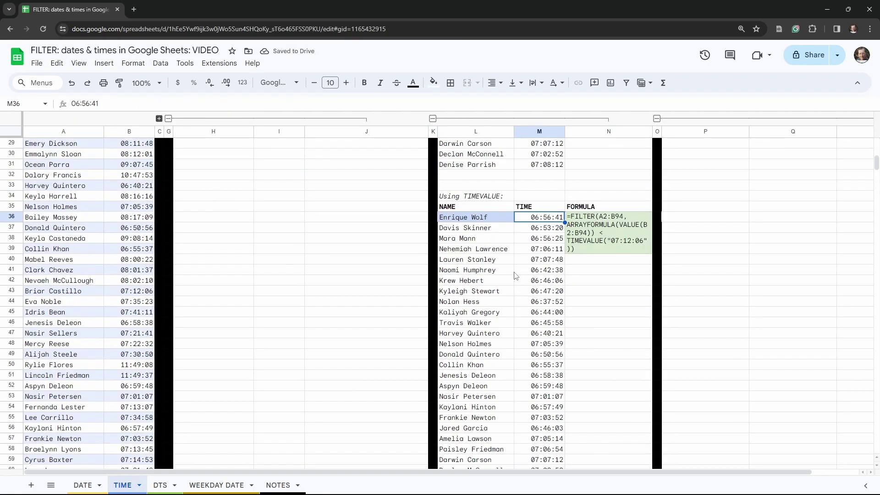
- Wrap the FILTER formula in L6 in SORT, sorting by column 2 with is_ascending set to TRUE
scroll(514, 275, up, 6)
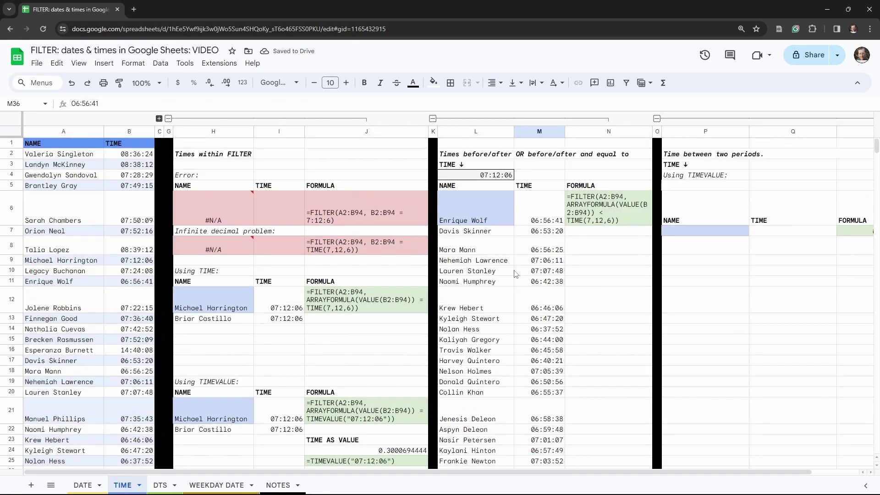
click(495, 221)
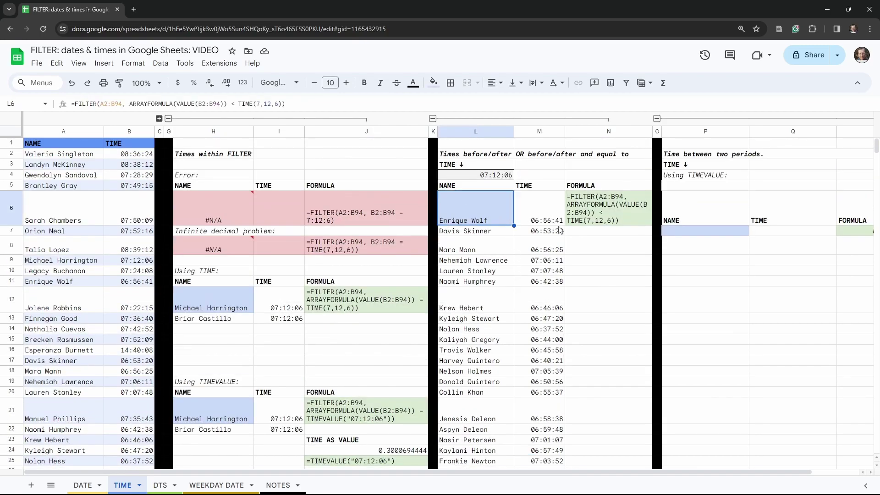
scroll(557, 237, down, 2)
scroll(557, 237, up, 1)
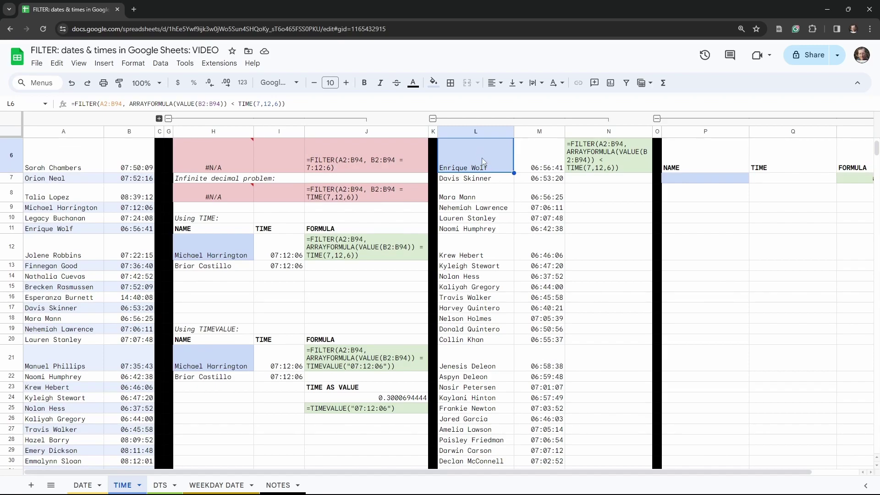
click(72, 104)
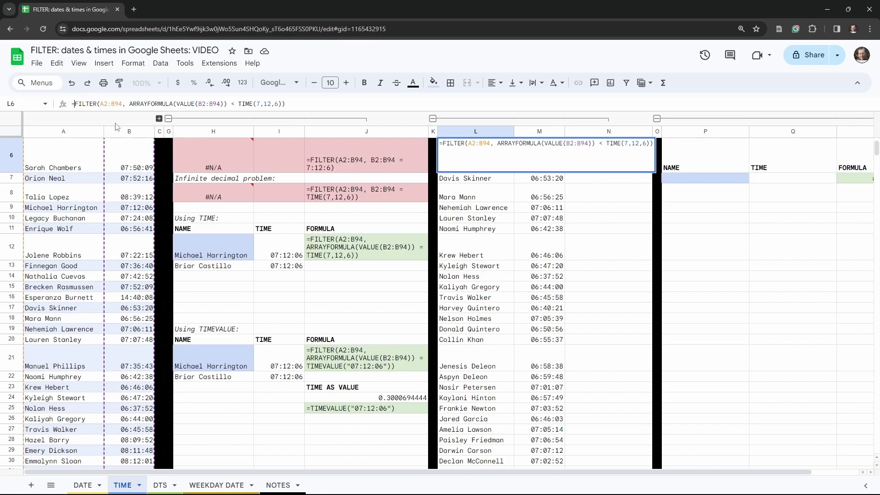
text(SORT)
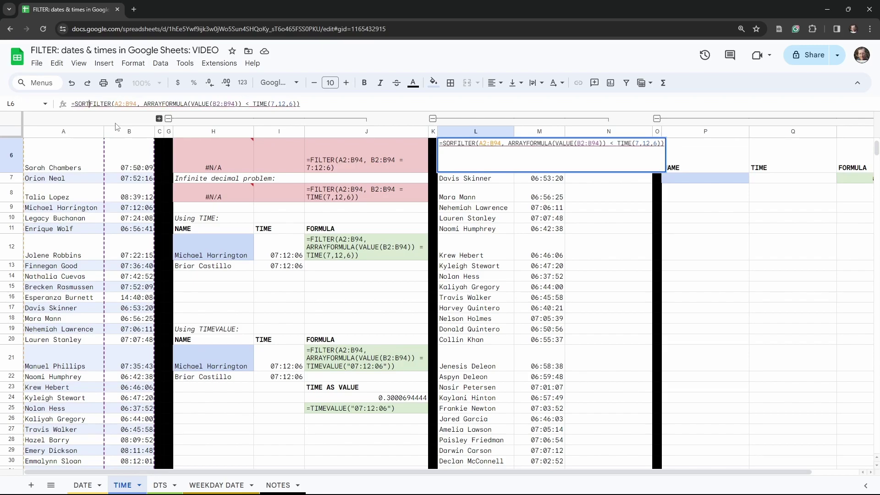
text(()
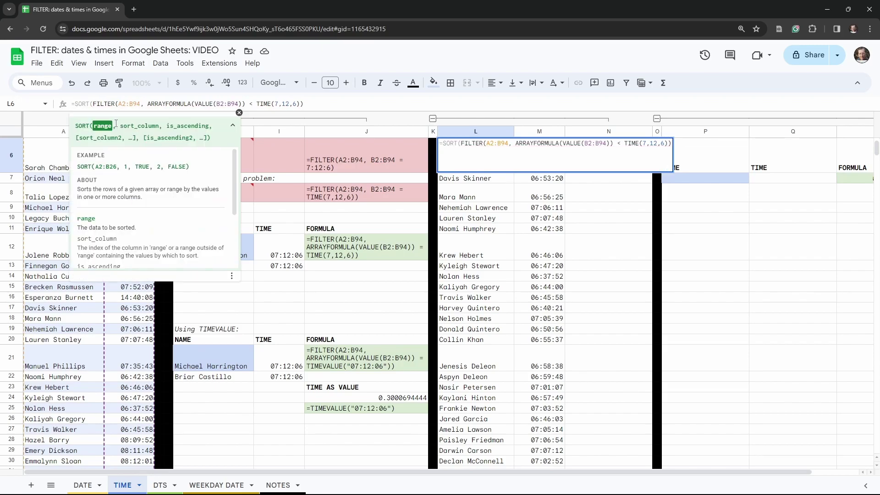
click(313, 104)
text(,)
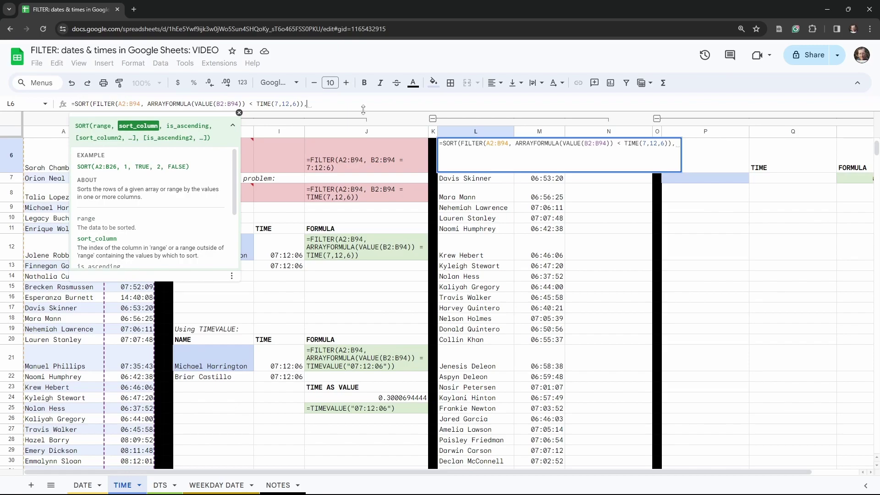
text( 2)
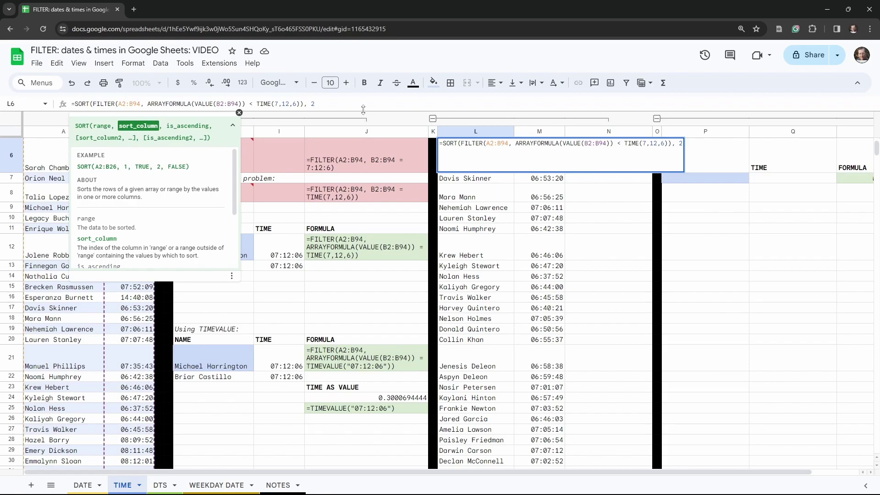
text(, )
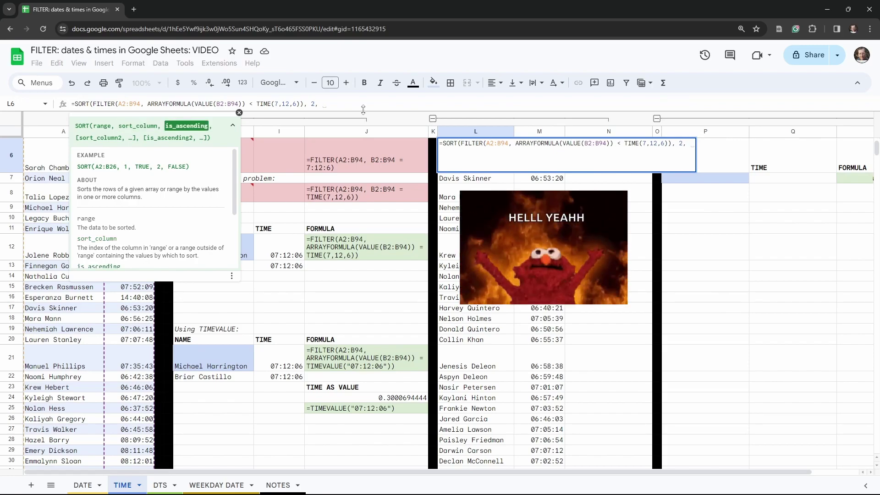
text(TRUE)
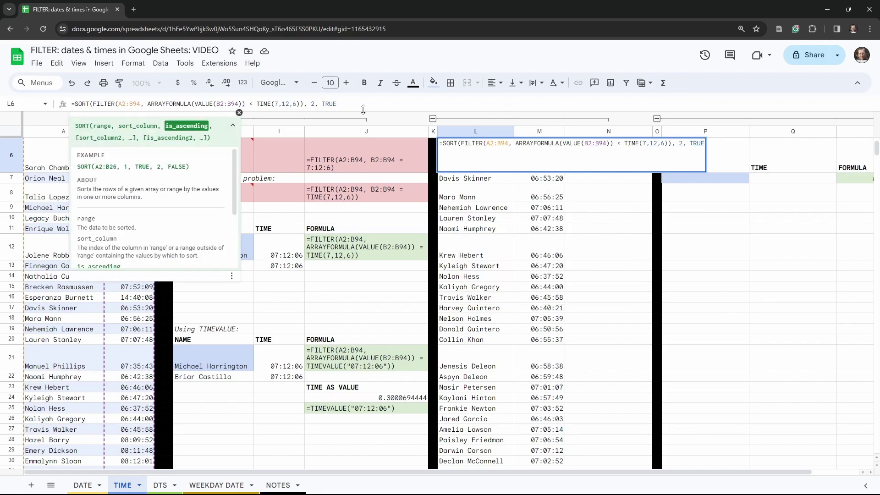
text())
key(Tab)
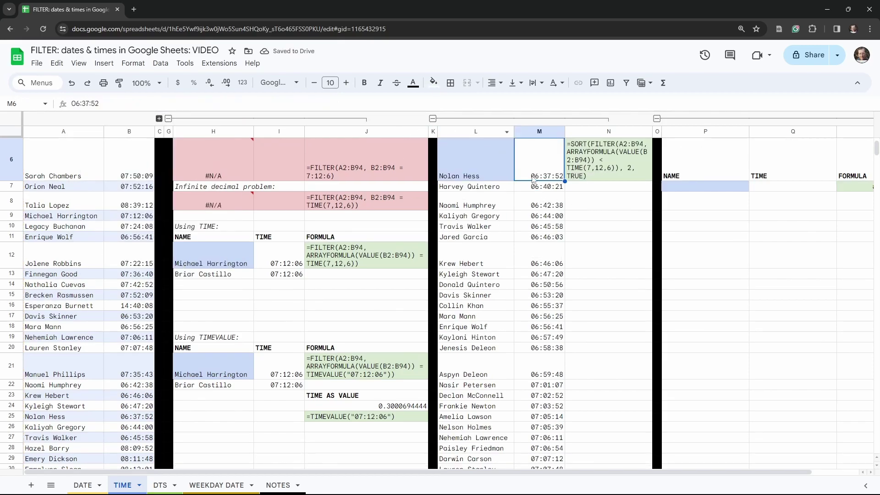
- Wrap the TIMEVALUE-based FILTER formula in L36 in SORT with sort column 2 and TRUE for ascending order
scroll(545, 182, down, 3)
click(497, 386)
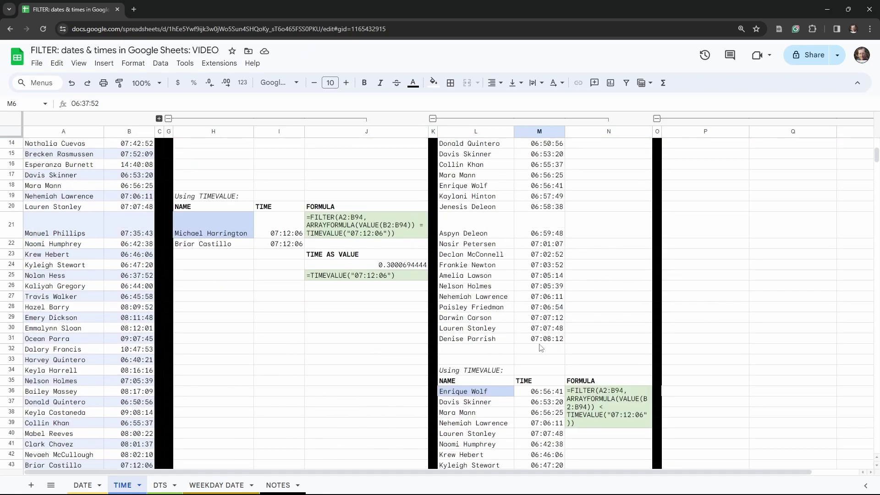
scroll(503, 366, down, 4)
click(74, 103)
text(SORT()
click(354, 102)
text(, 2, TRUE)
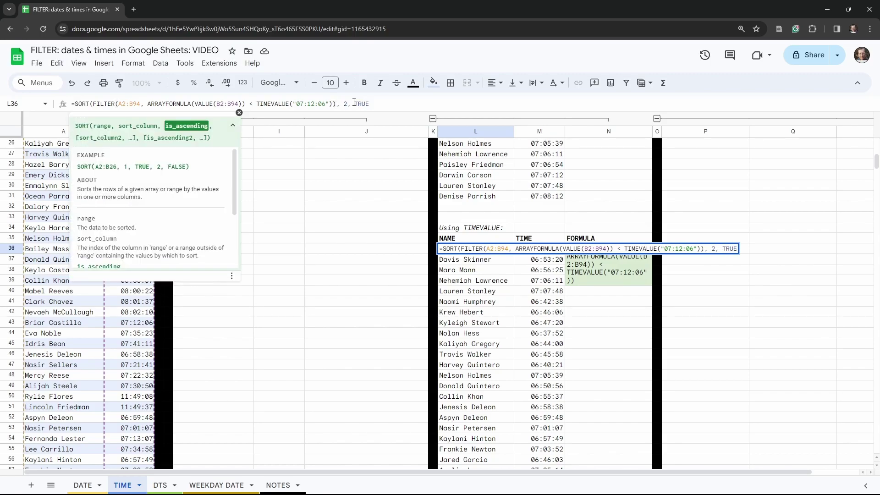
key(Tab)
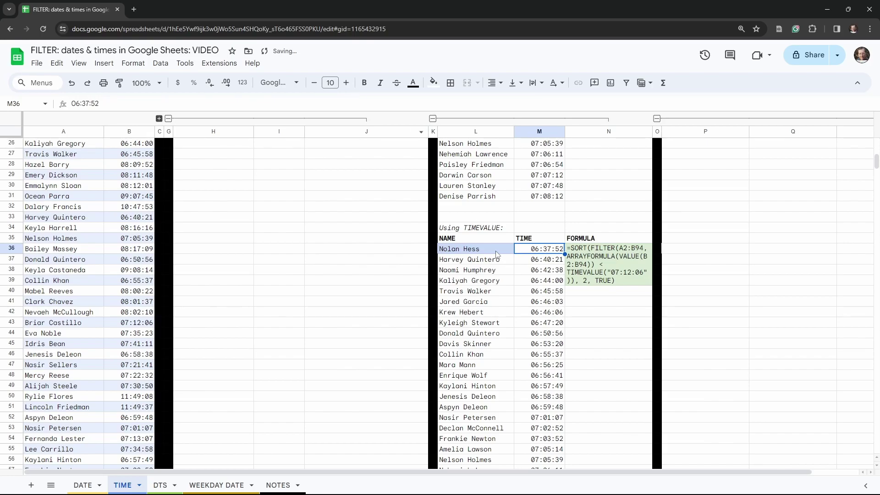
- Change the comparison before TIMEVALUE in the L36 formula to <= and check the end of the filtered list
click(491, 248)
scroll(490, 247, up, 1)
click(253, 105)
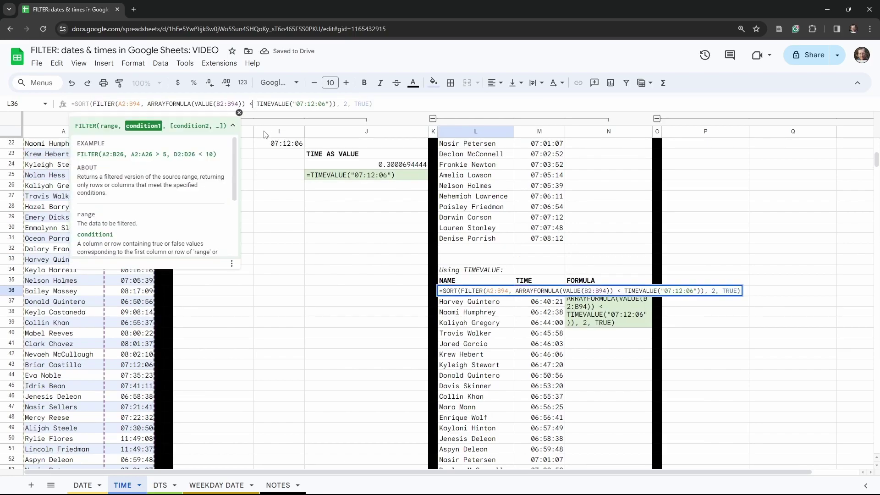
text(=)
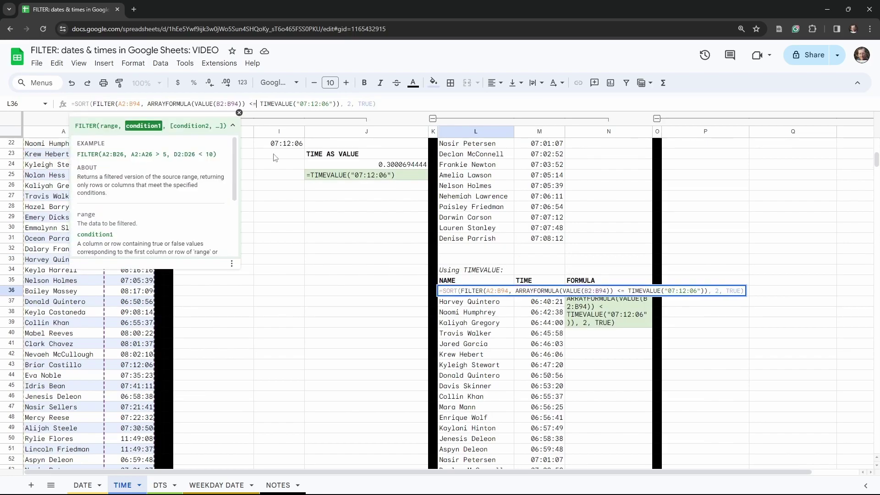
key(Tab)
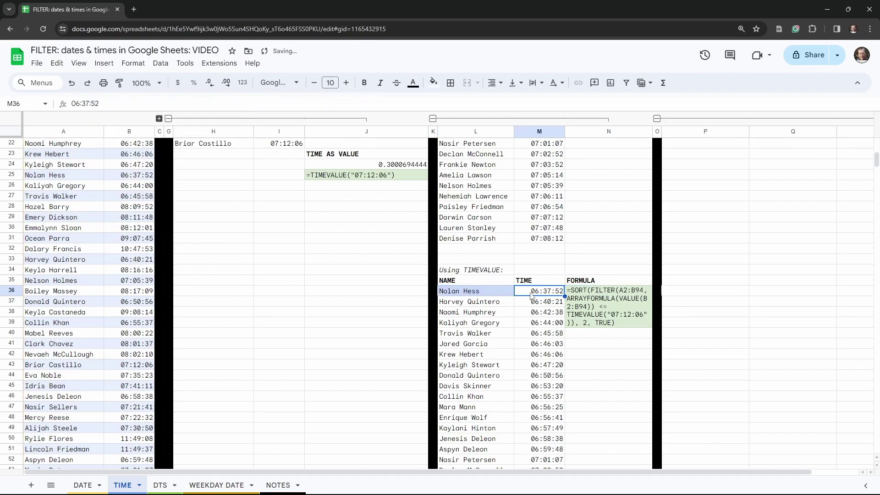
click(486, 295)
scroll(541, 293, down, 5)
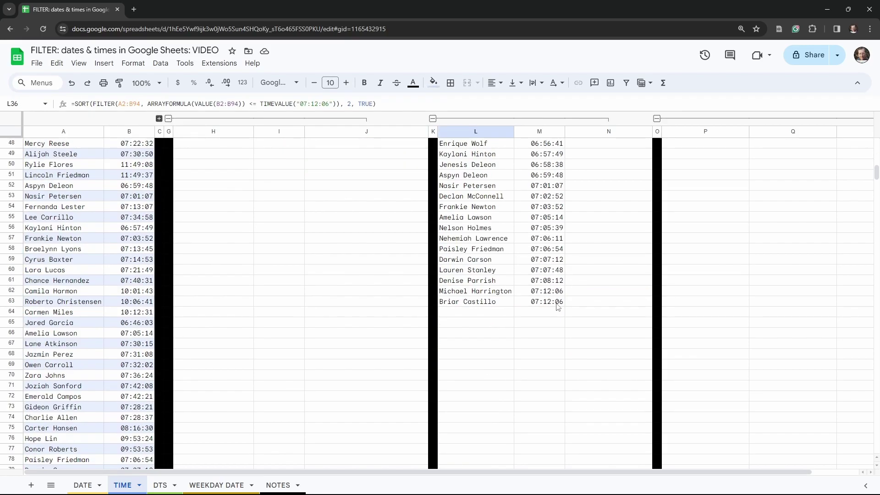
click(513, 294)
click(503, 301)
- Change the comparison before TIMEVALUE in the L36 formula to >= and look through the resulting list
scroll(504, 298, up, 7)
click(476, 248)
click(253, 105)
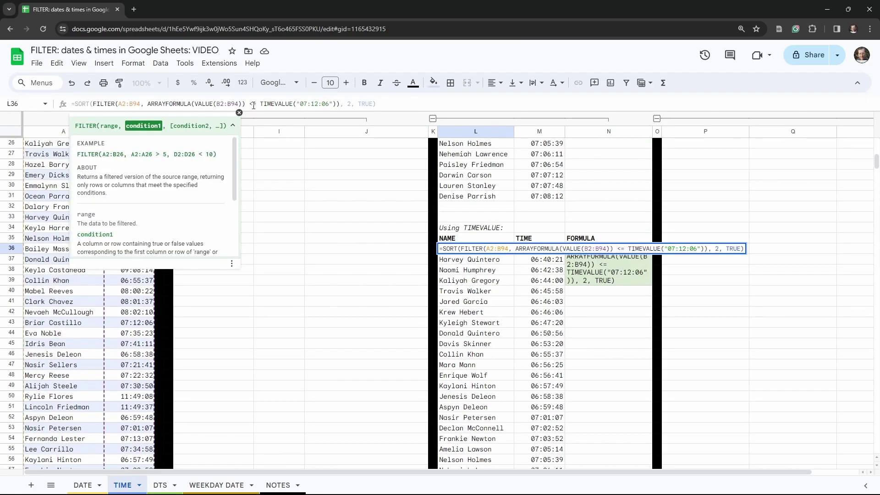
key(BackSpace)
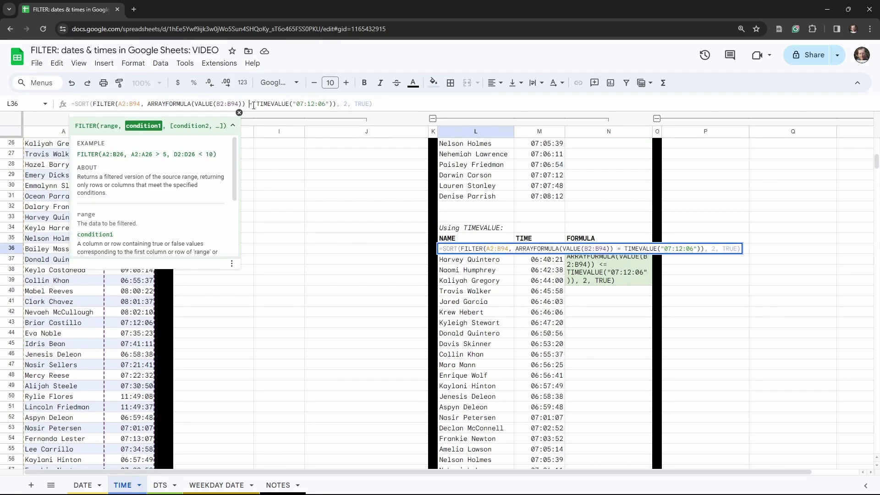
text(>)
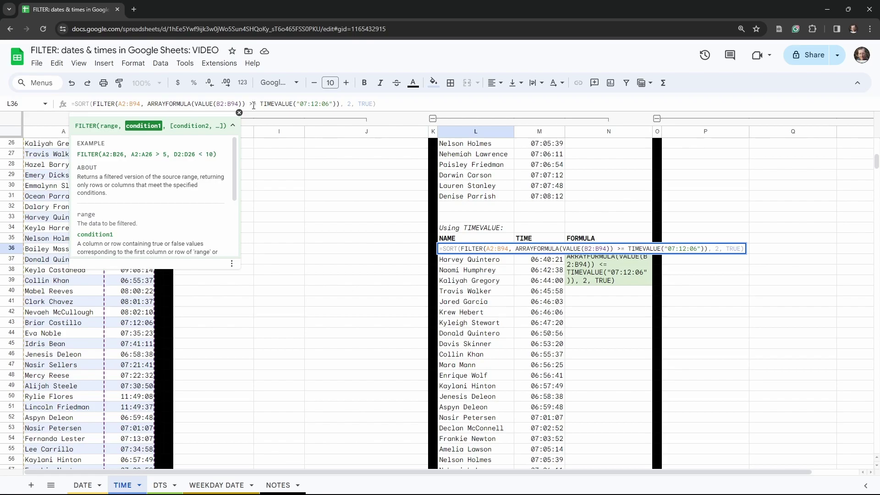
key(Tab)
scroll(523, 288, down, 7)
scroll(522, 287, down, 9)
scroll(522, 287, up, 12)
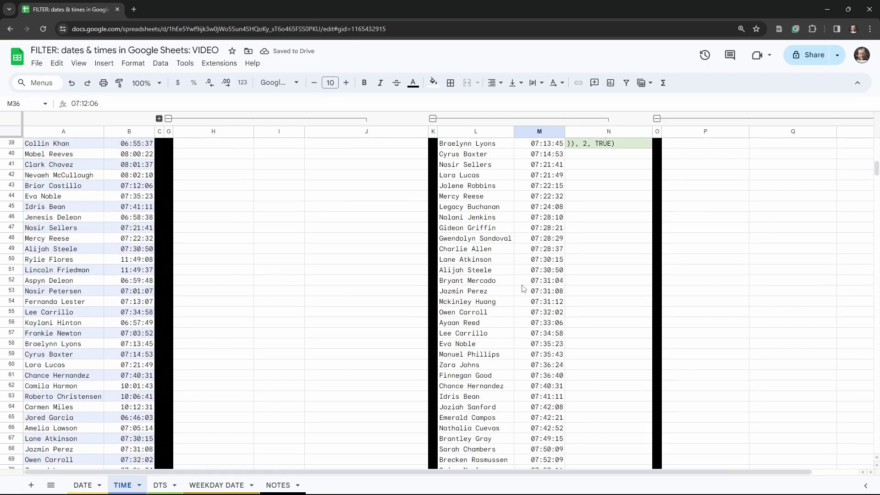
scroll(523, 287, up, 6)
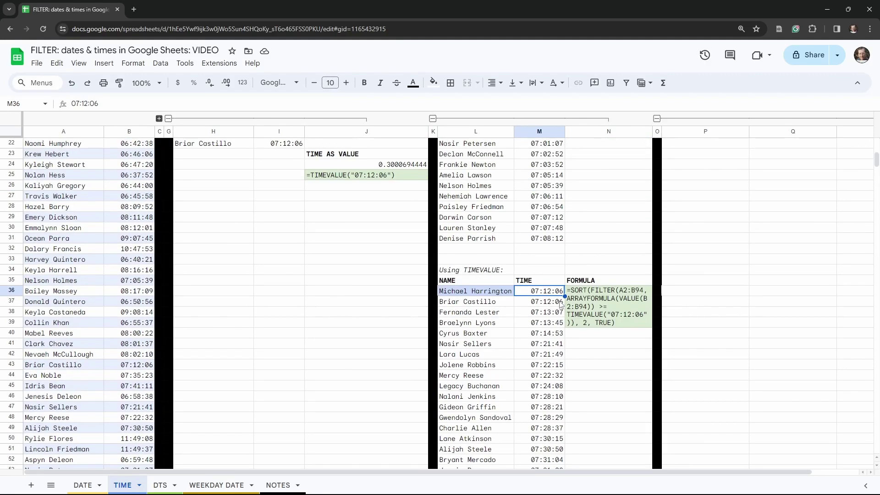
- Replace the comparison before TIMEVALUE in the L36 formula with <> and check the list around 07:12:06
click(479, 291)
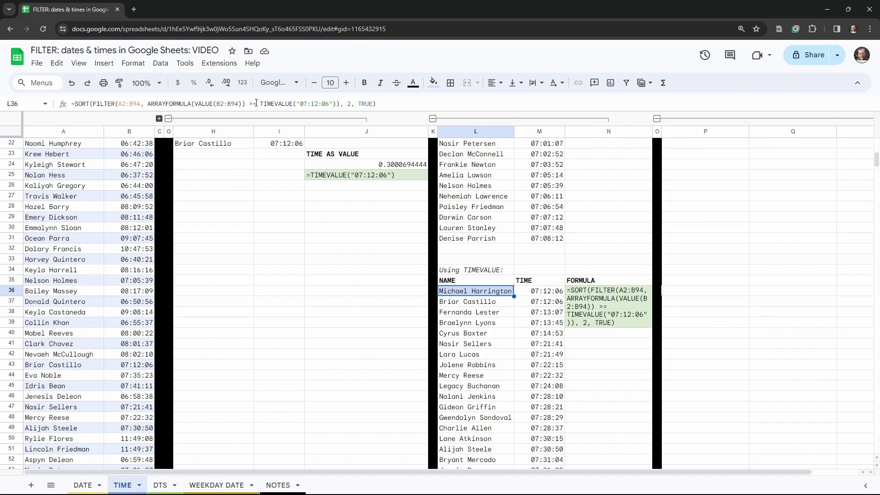
click(256, 102)
drag(256, 102, 250, 103)
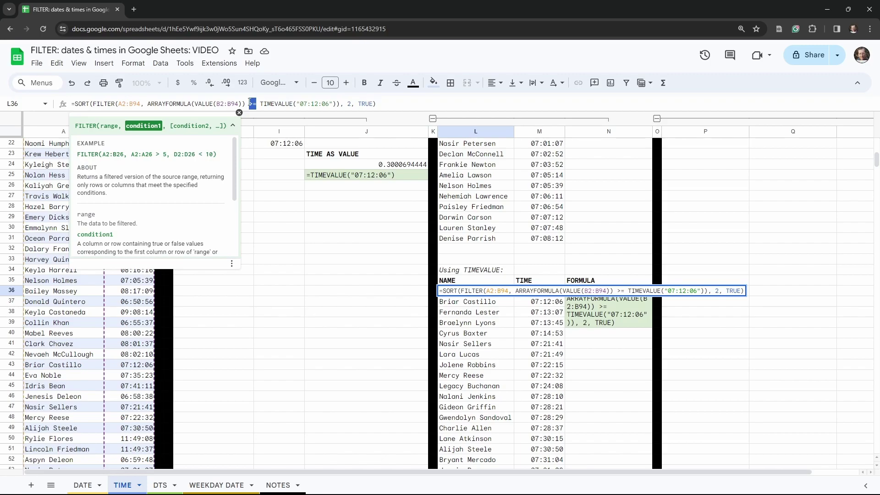
text(<>)
key(Tab)
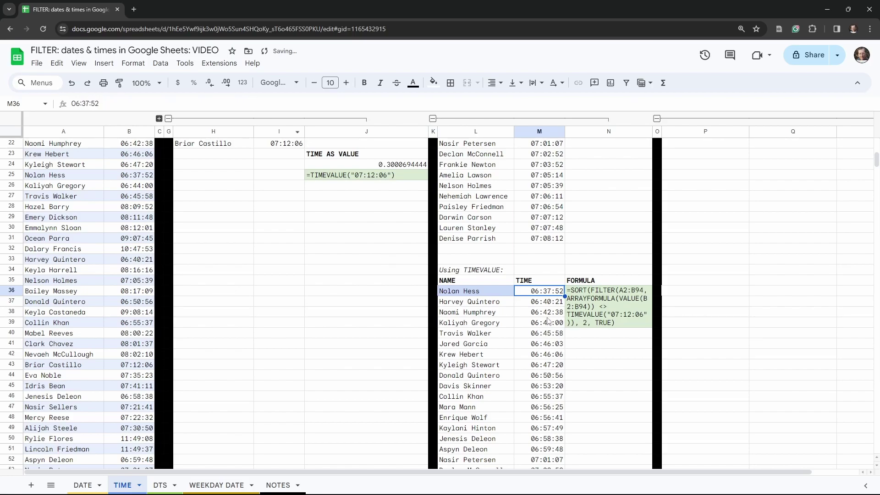
scroll(545, 313, down, 1)
scroll(549, 334, down, 4)
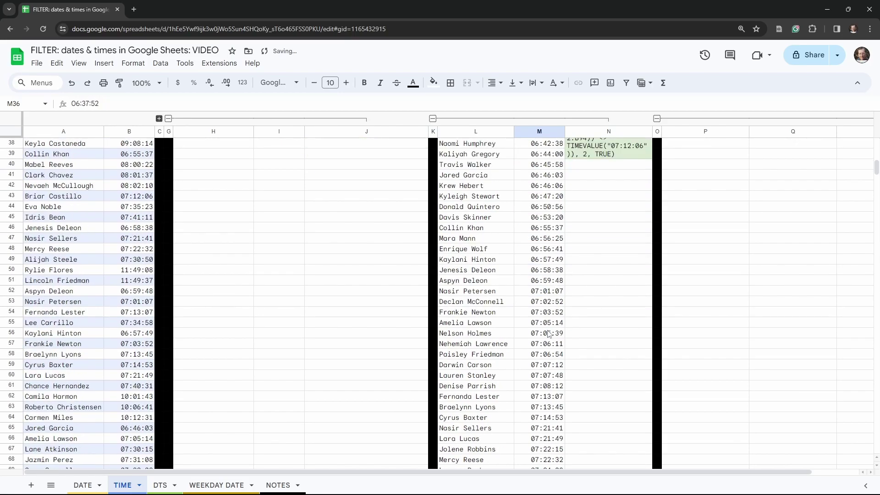
scroll(549, 339, down, 1)
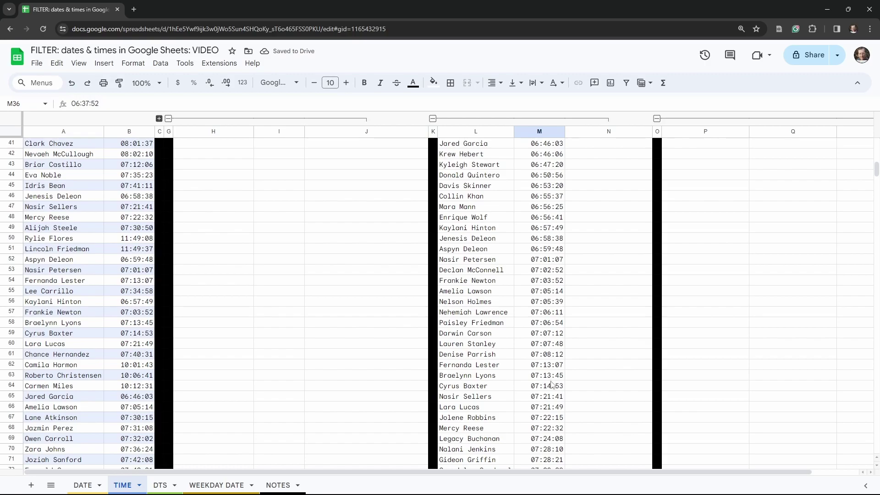
click(551, 359)
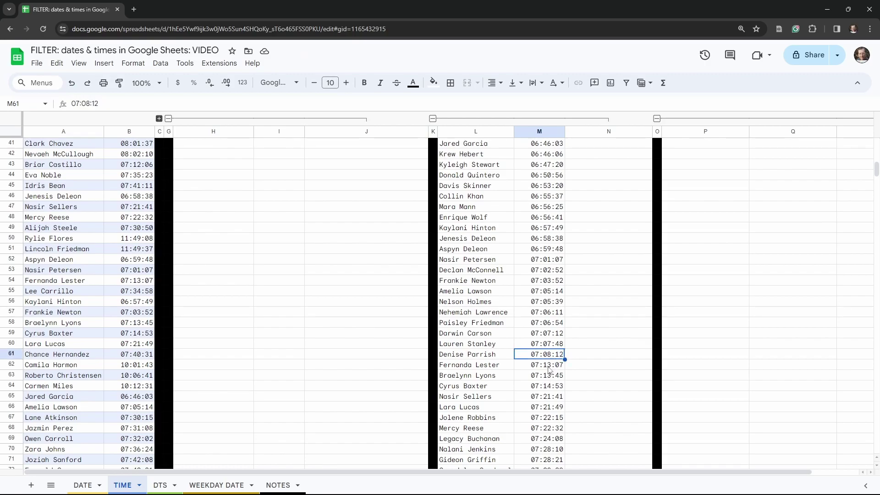
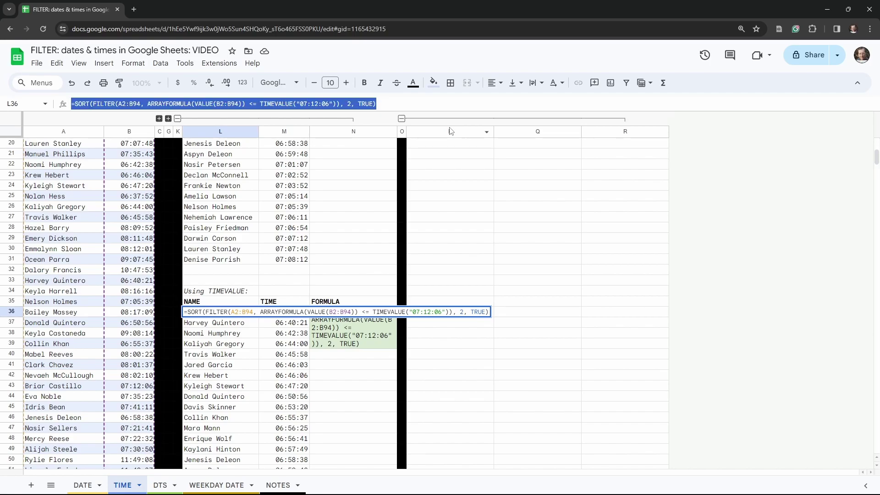
- Paste the SORT and FILTER formula text from L36 into P7 under "Time between two periods."
scroll(476, 183, up, 5)
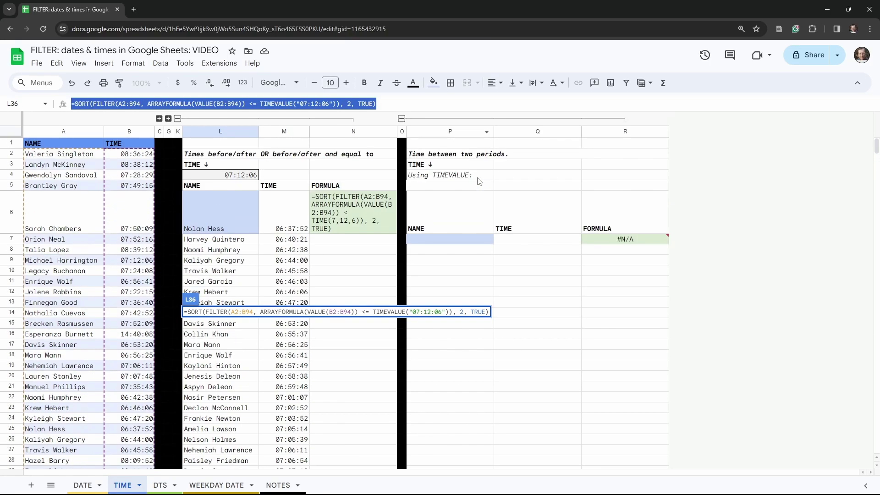
click(454, 237)
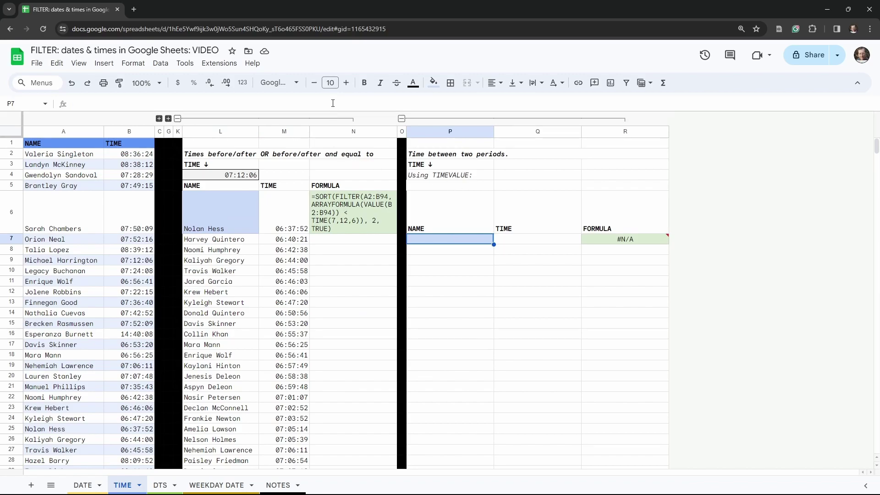
key(Return)
text(=SORT(FILTER(A2:B94, ARRAYFORMULA(VALUE(B2:B94)) <= TIMEVALUE("07:12:06")), 2, TRUE))
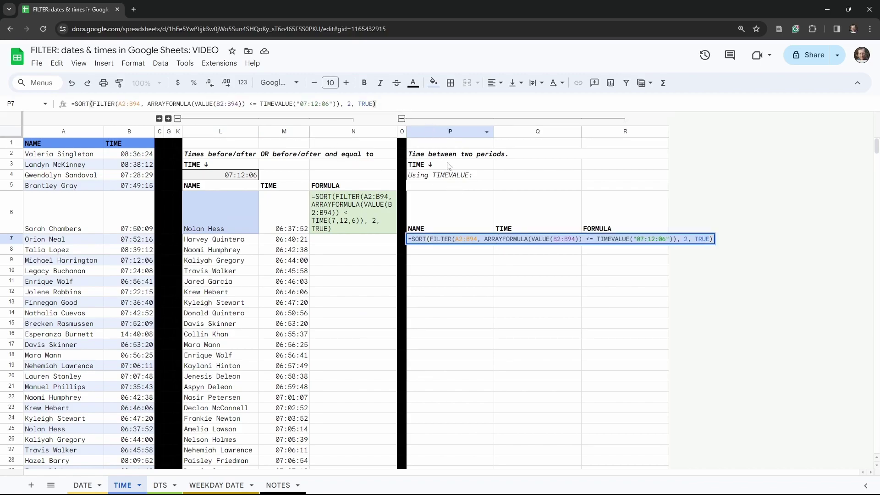
- Duplicate the ARRAYFORMULA(VALUE(B2:B94)) <= TIMEVALUE("07:12:06") condition as a second condition inside the FILTER in P7
click(336, 104)
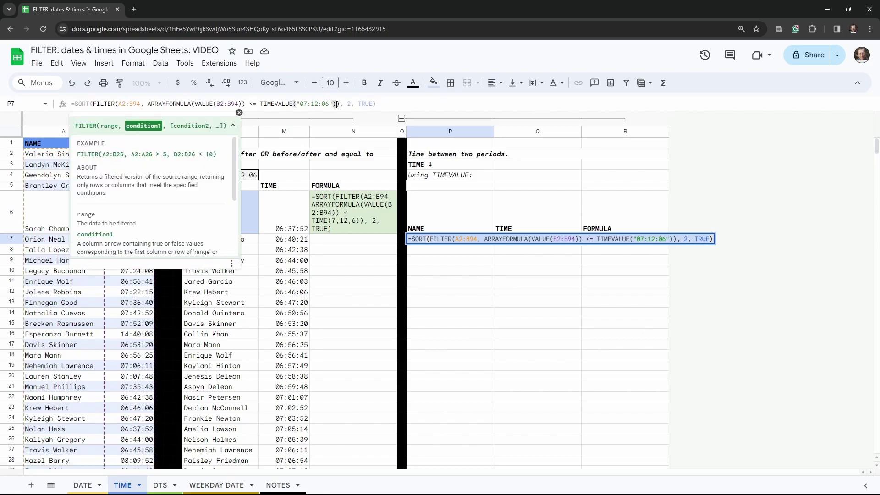
drag(336, 104, 149, 102)
key(ctrl+c)
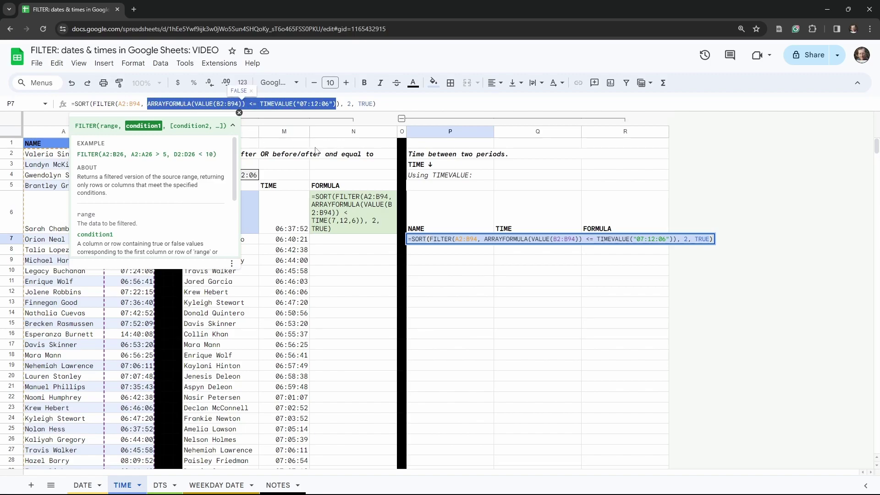
click(334, 107)
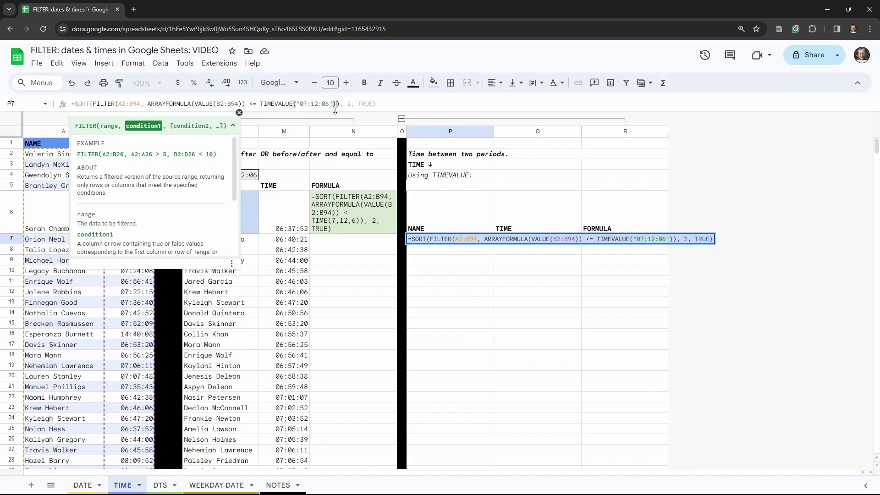
text(,)
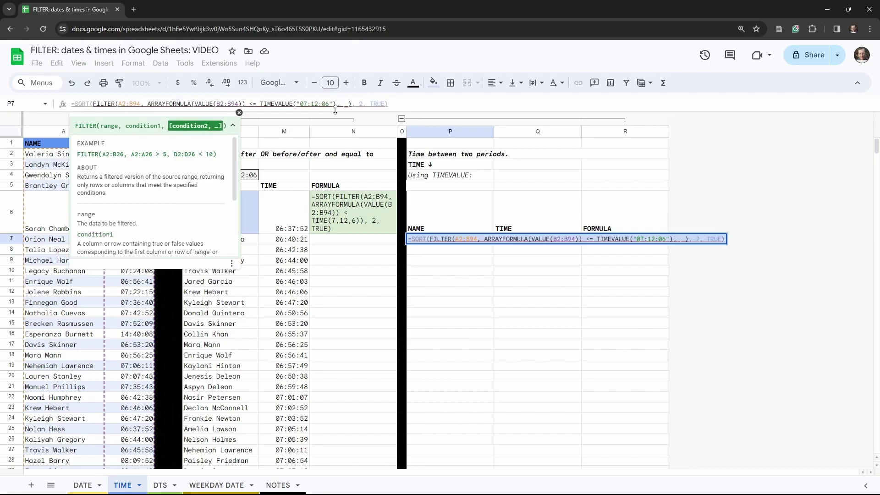
key(ctrl+v)
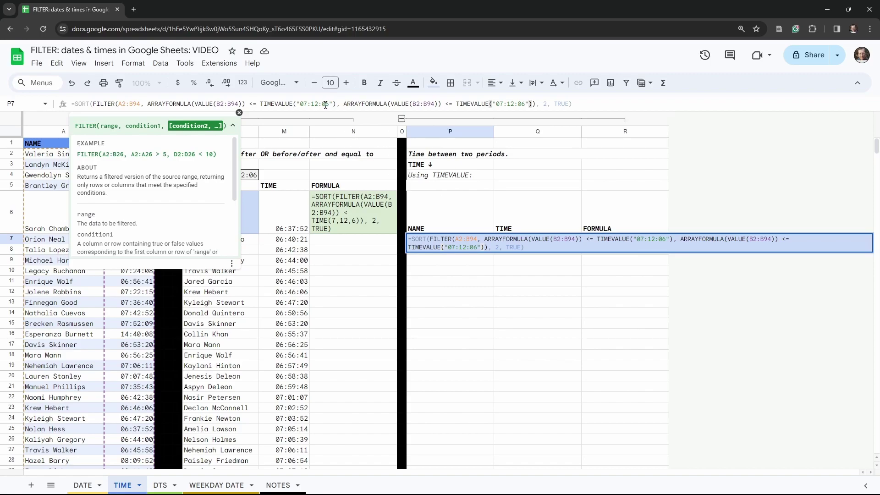
- Change the first comparison in the P7 formula to >= and the second TIMEVALUE to "09:30", and apply the formula
drag(252, 104, 249, 103)
text(>)
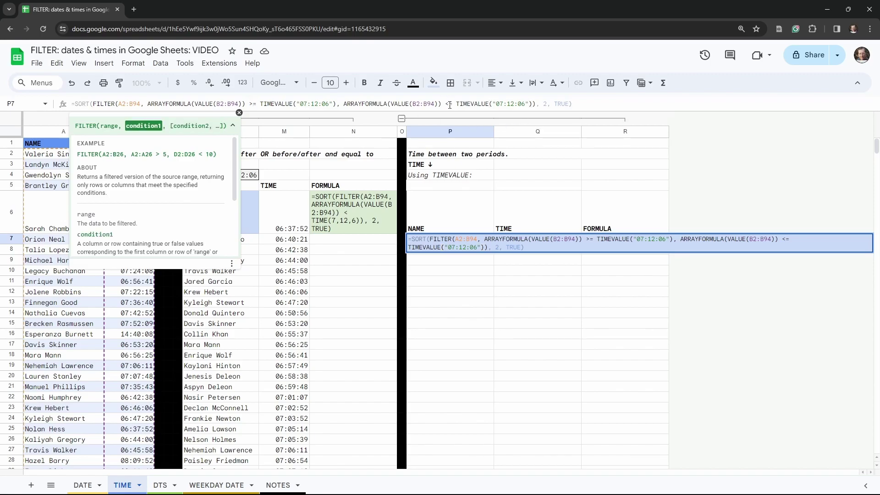
text(9)
drag(503, 103, 510, 102)
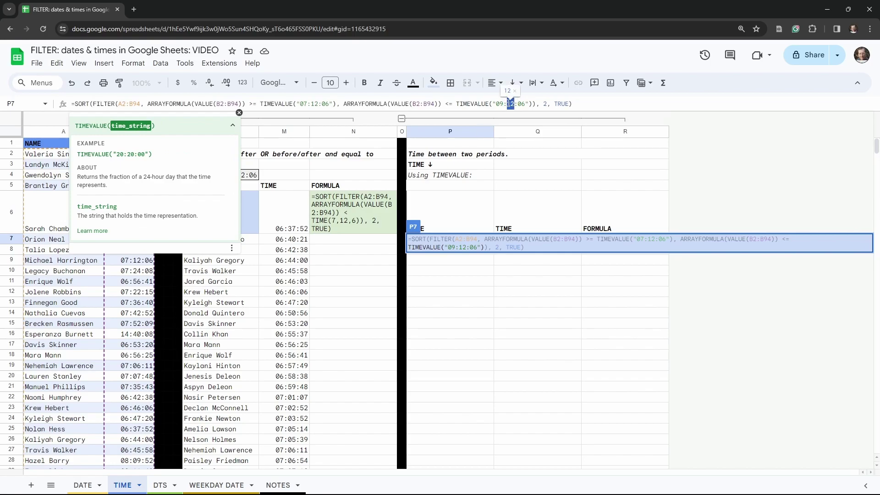
text(30)
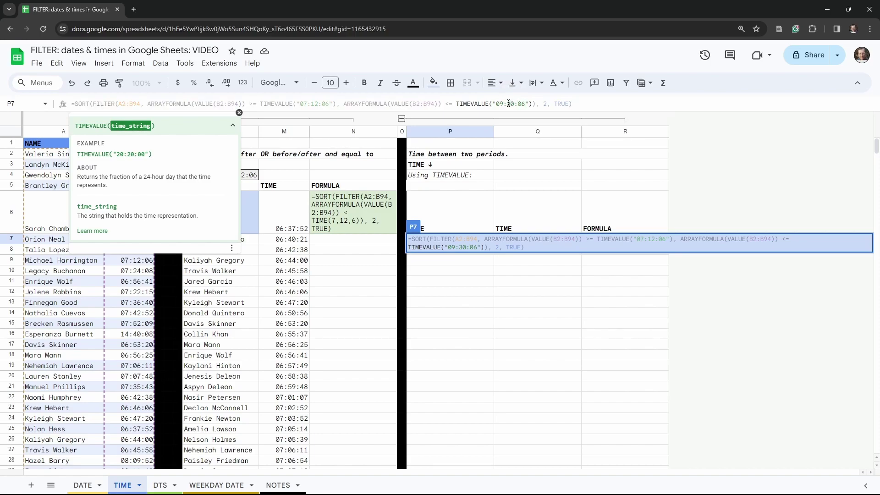
key(Delete)
key(Delete)
key(Delete)
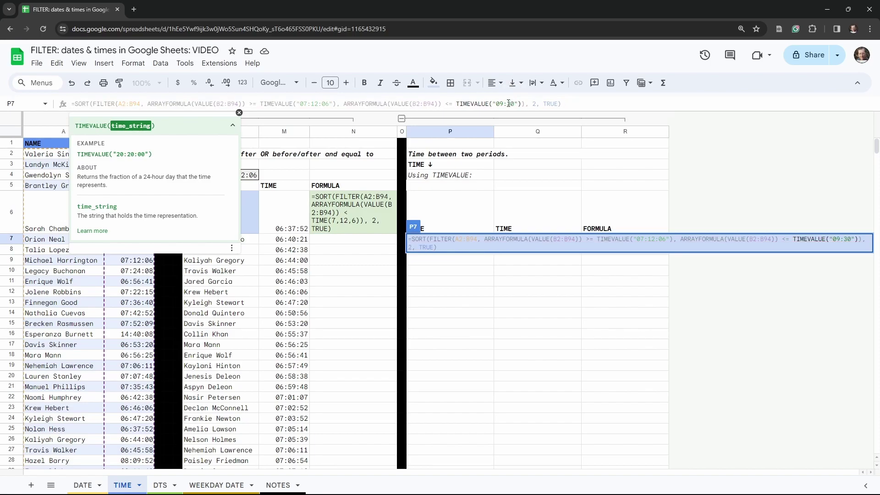
key(Return)
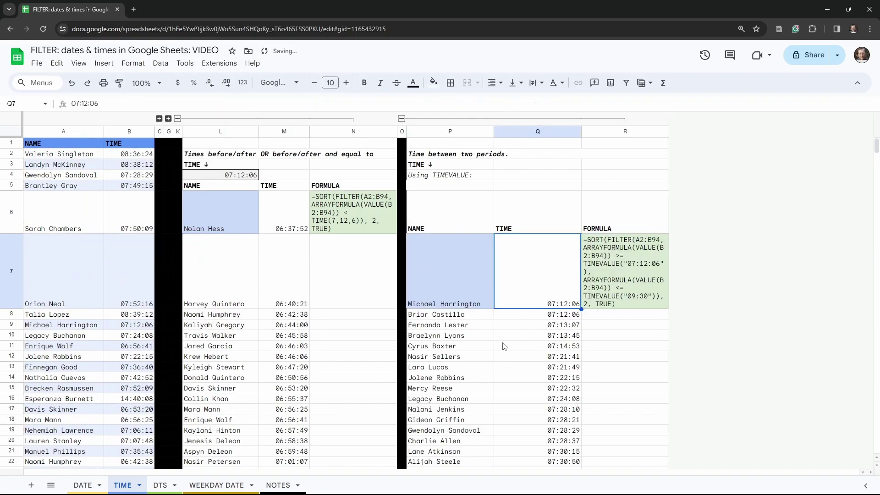
- Check the first and last times of the filtered list under "Time between two periods" against the two limits
click(458, 296)
scroll(523, 293, down, 3)
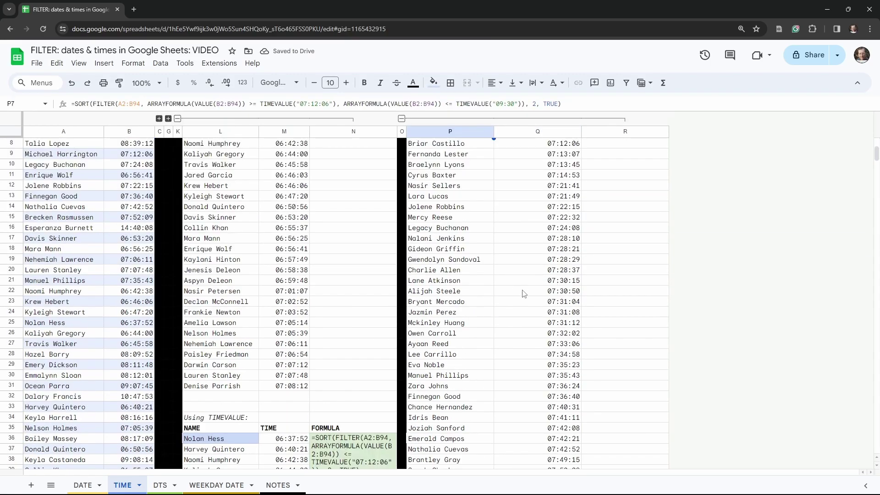
scroll(523, 293, up, 3)
scroll(564, 289, down, 10)
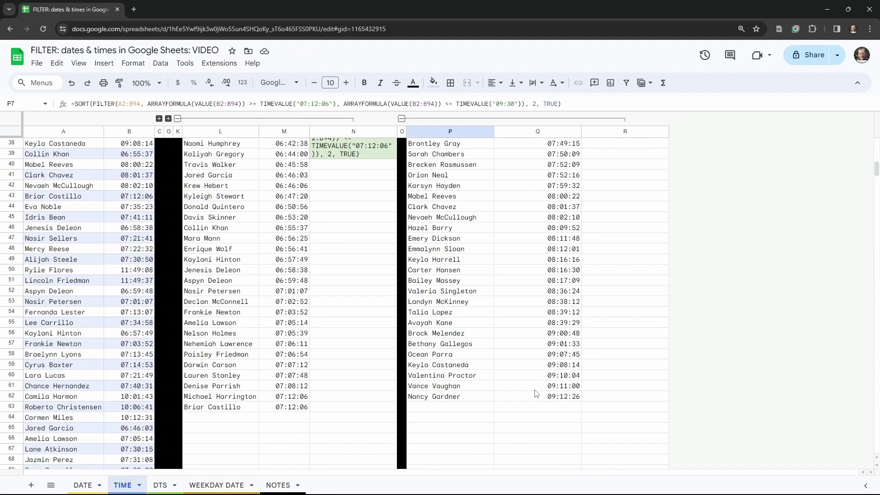
click(454, 396)
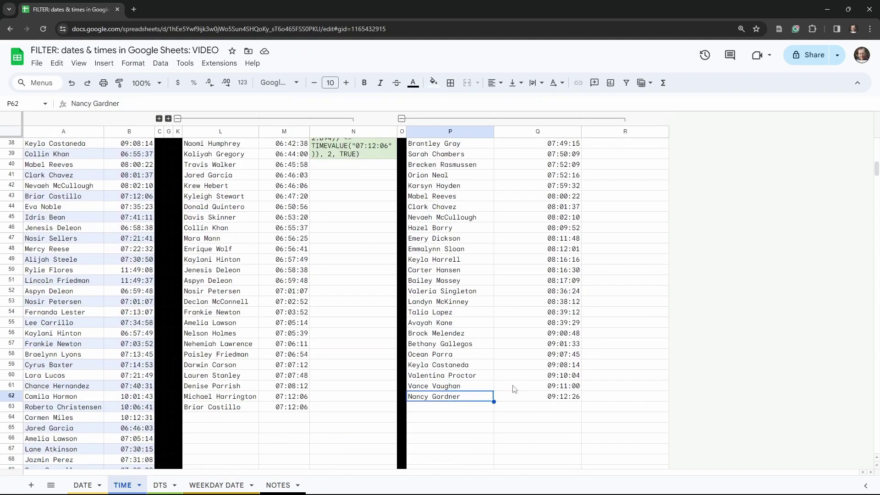
scroll(287, 418, down, 1)
scroll(389, 353, up, 12)
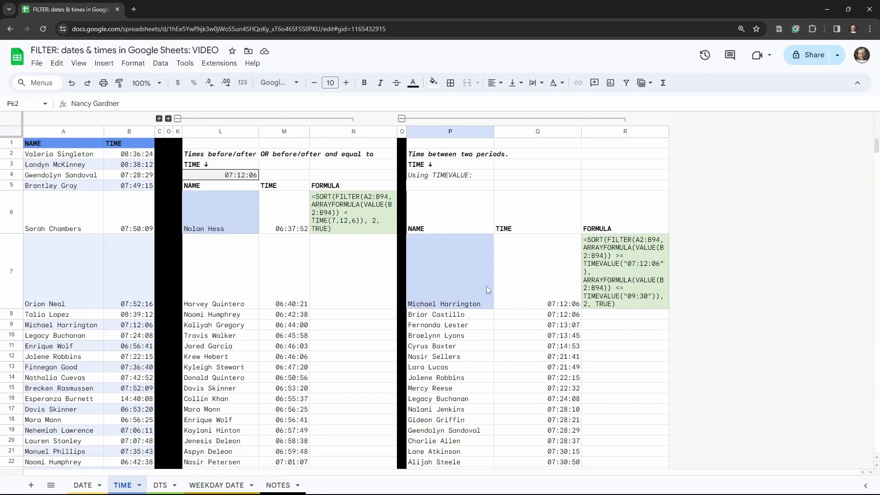
- Open the DTS sheet and look over its sections, including the time in T4 under "Get all DTS ranges after a time"
click(160, 485)
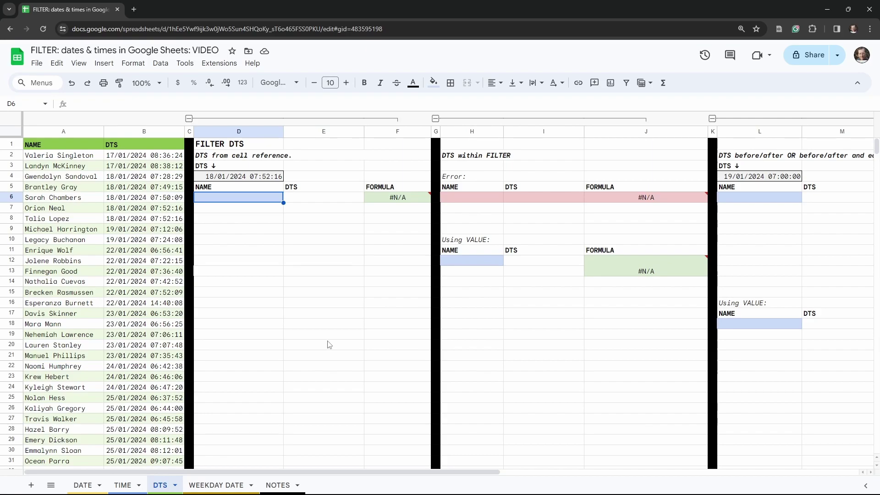
scroll(327, 344, right, 10)
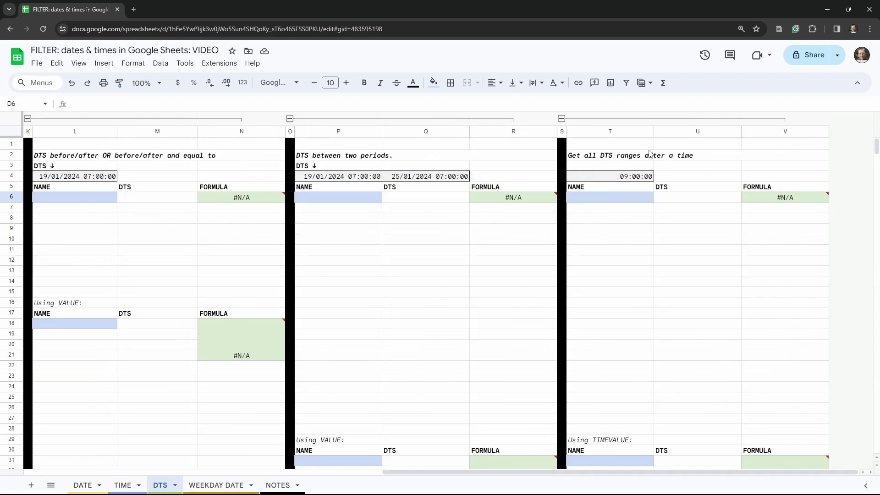
click(632, 178)
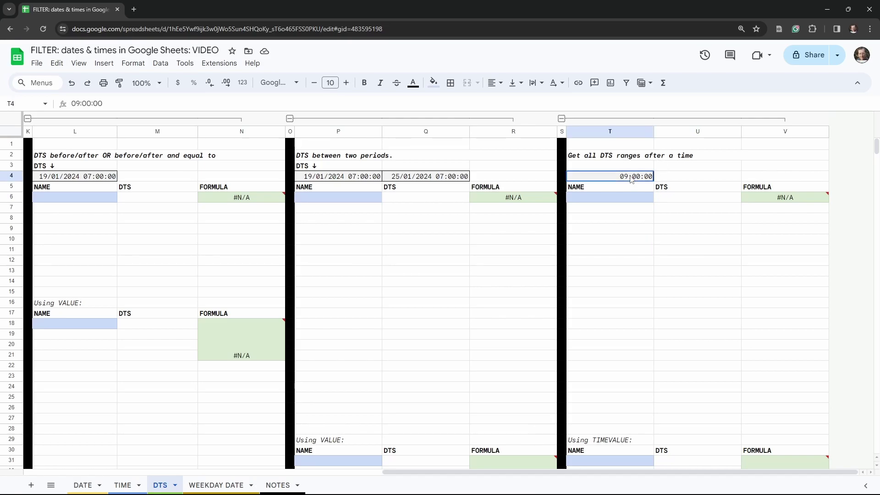
scroll(359, 251, left, 10)
click(359, 250)
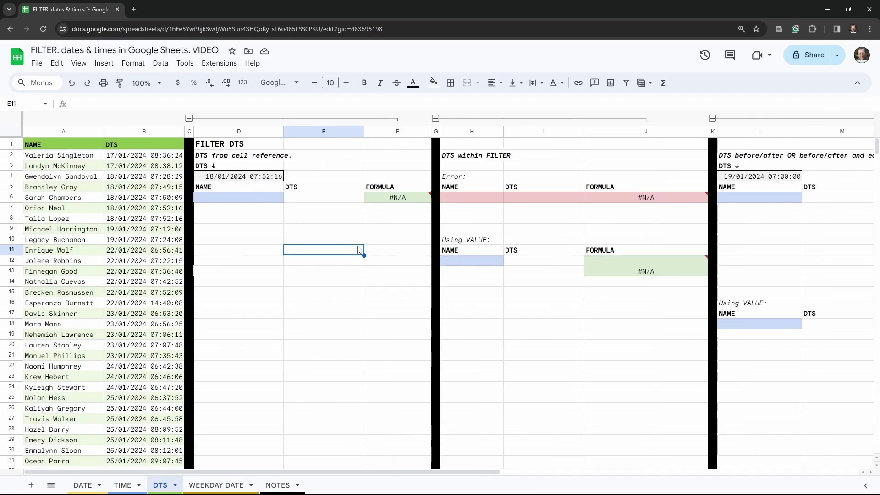